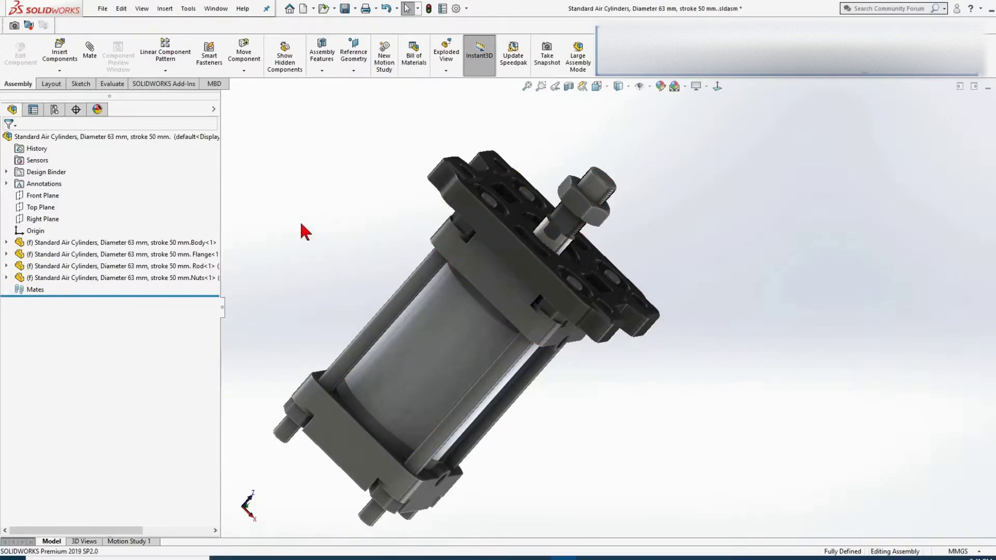
Step: Rename the 'default' configuration to '1. Flexible' in the ConfigurationManager
{"action": "left_click", "coordinate": [54, 113]}
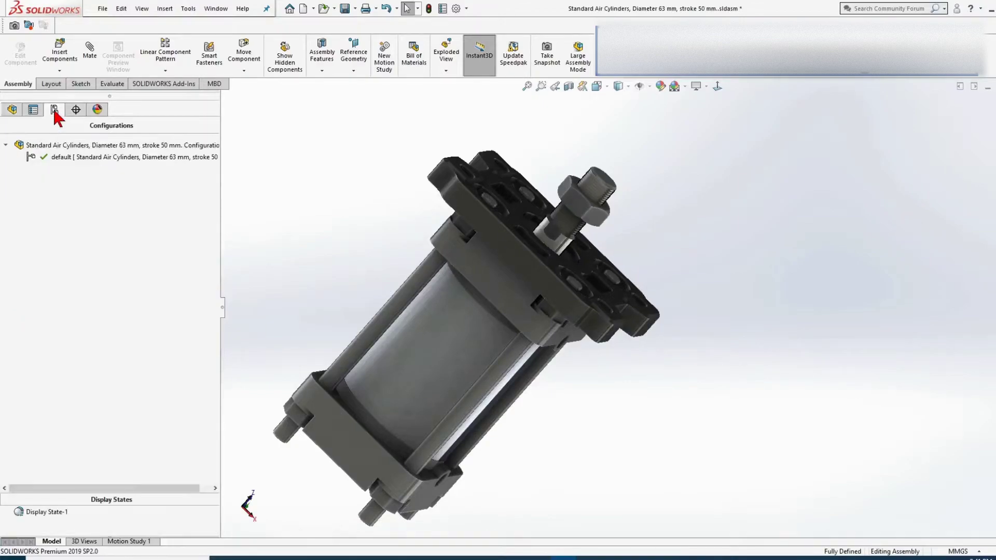
{"action": "left_click", "coordinate": [64, 159]}
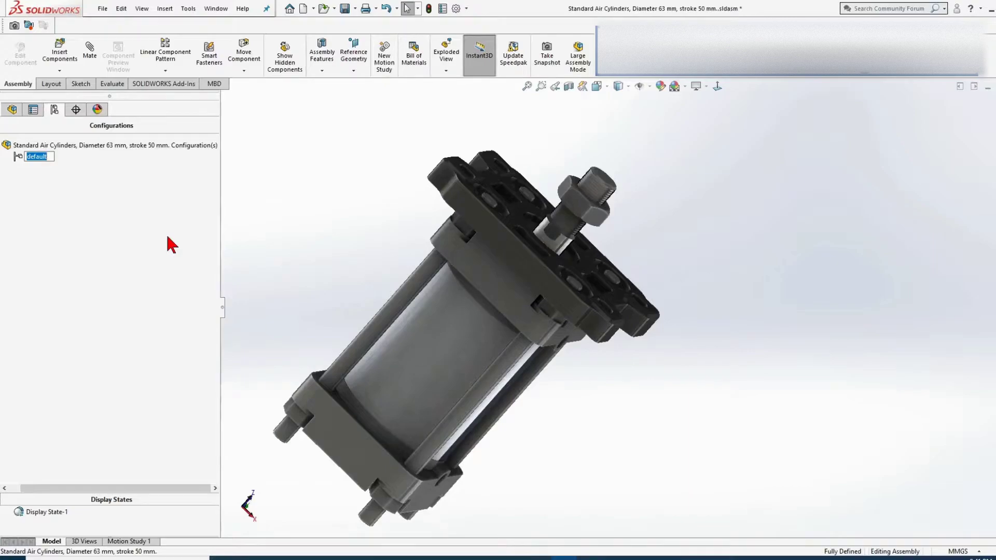
{"action": "type", "text": "1. Flexible"}
{"action": "key", "text": "Return"}
{"action": "left_click", "coordinate": [11, 109]}
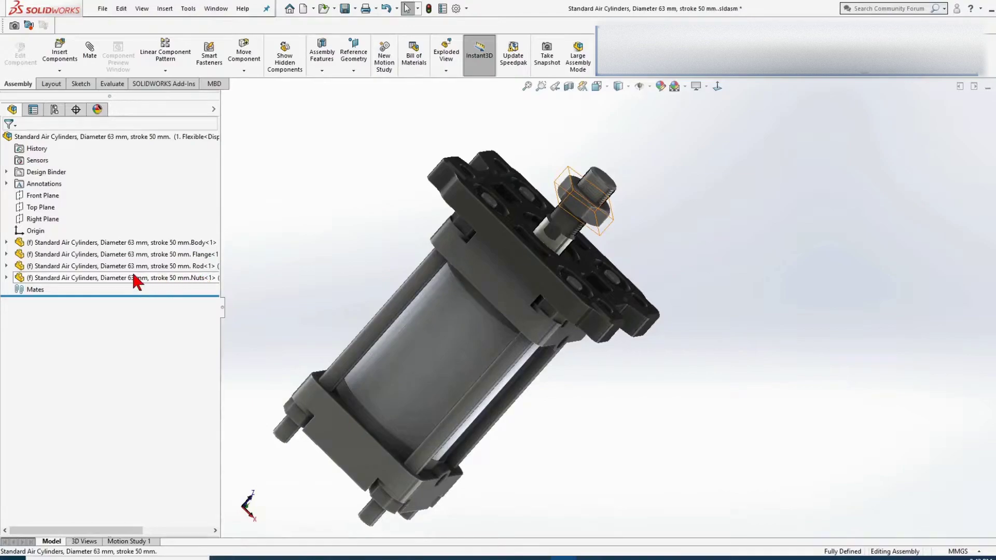
Step: Float the Nuts component and mate its end face 12 mm from the rod end
{"action": "right_click", "coordinate": [163, 275]}
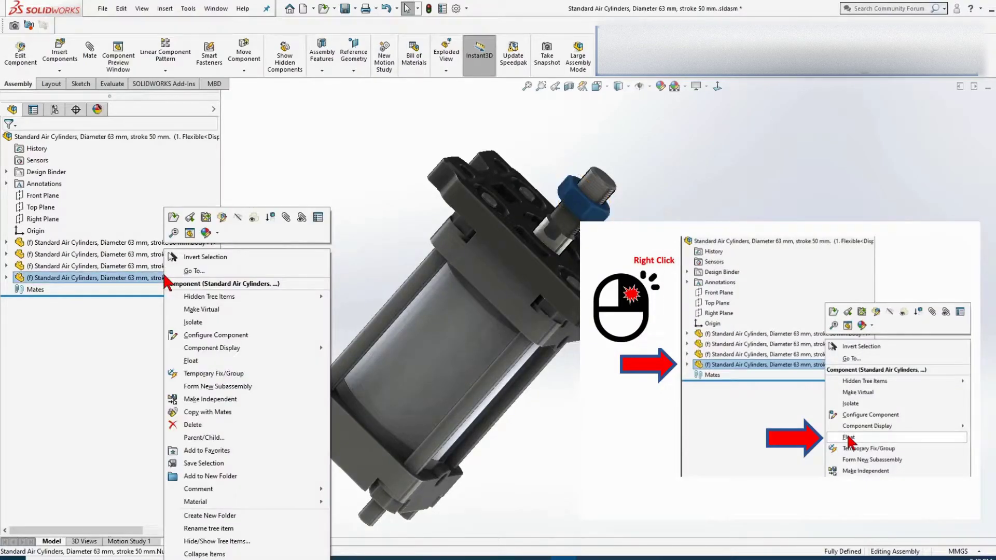
{"action": "left_click", "coordinate": [193, 364]}
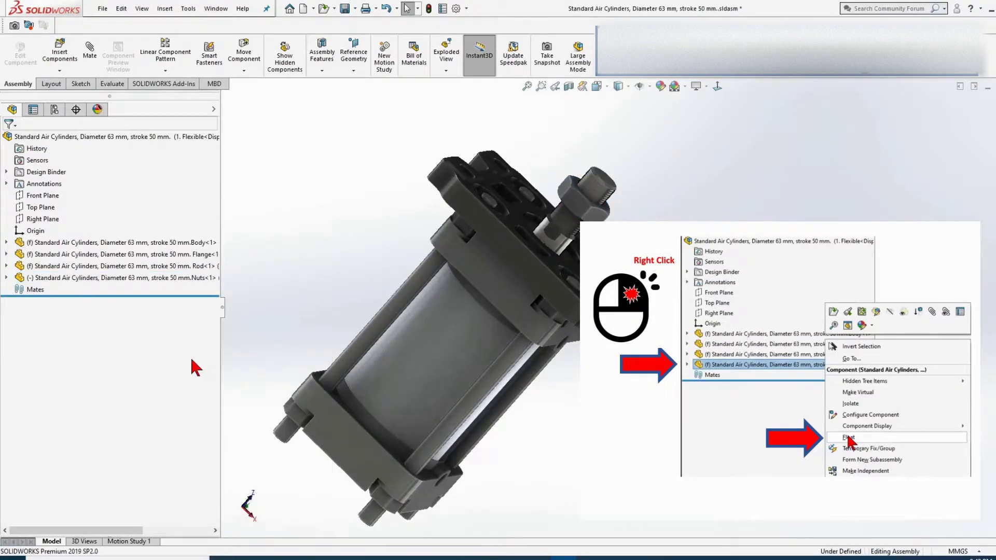
{"action": "scroll", "coordinate": [622, 200], "scroll_direction": "up", "scroll_amount": 3}
{"action": "middle_click_drag", "start_coordinate": [622, 200], "coordinate": [588, 179]}
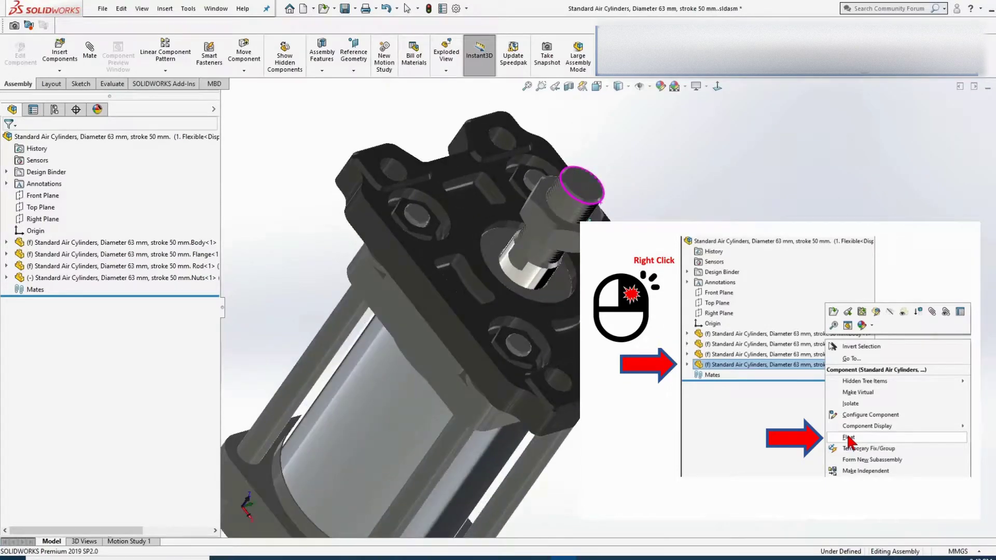
{"action": "left_click", "coordinate": [551, 191]}
{"action": "left_click", "coordinate": [582, 188], "text": "ctrl"}
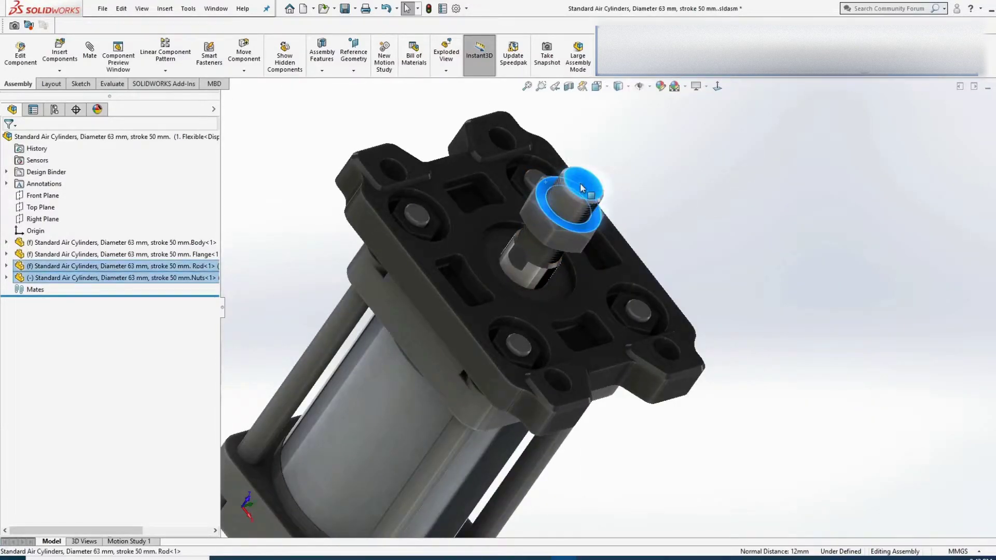
{"action": "left_click", "coordinate": [707, 88]}
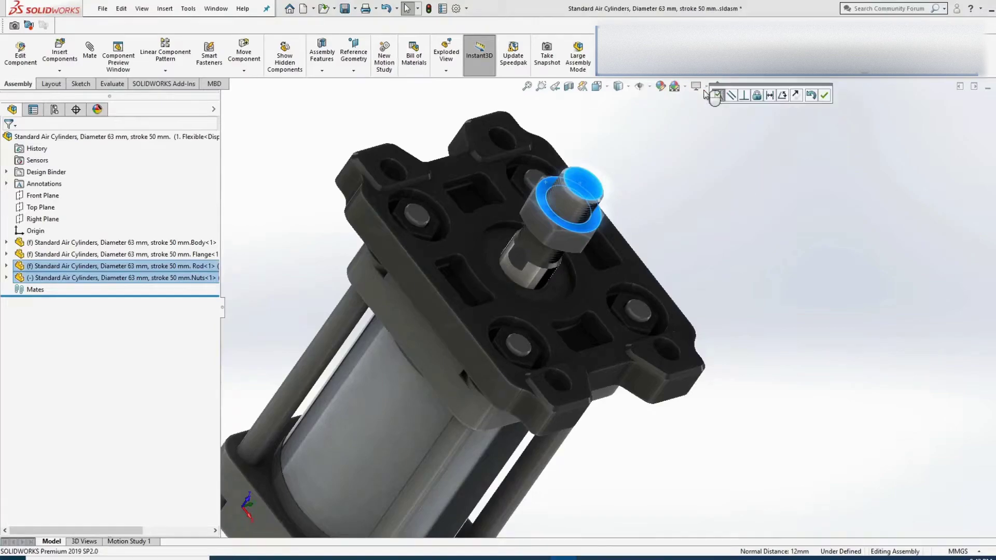
{"action": "left_click", "coordinate": [770, 96]}
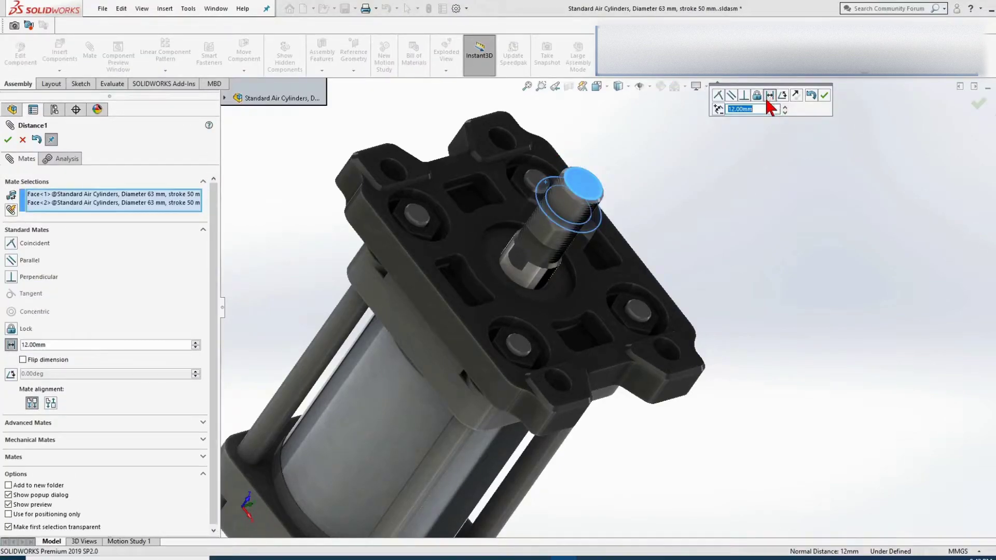
{"action": "left_click", "coordinate": [825, 96]}
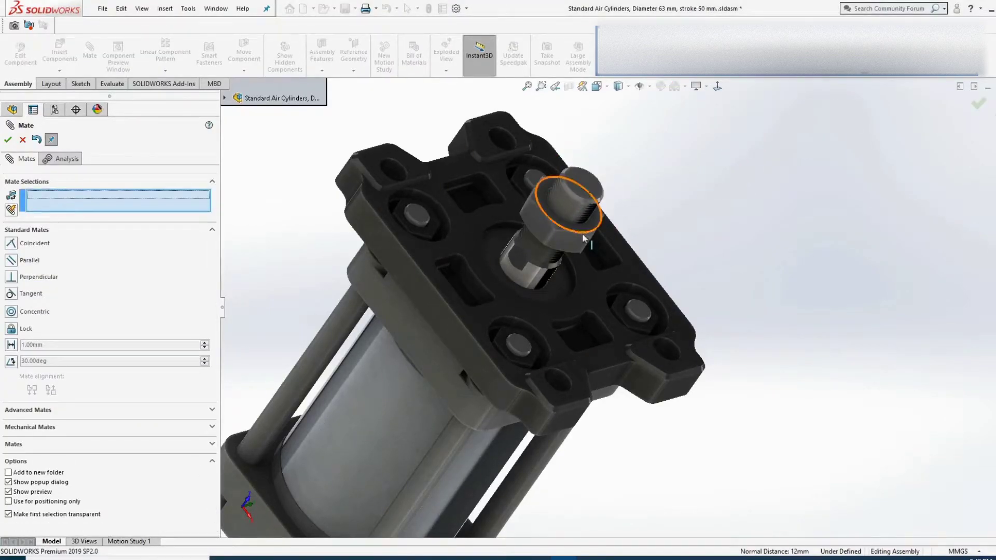
Step: Make the nut concentric with the rod and parallel to the flange side face
{"action": "left_click", "coordinate": [557, 223]}
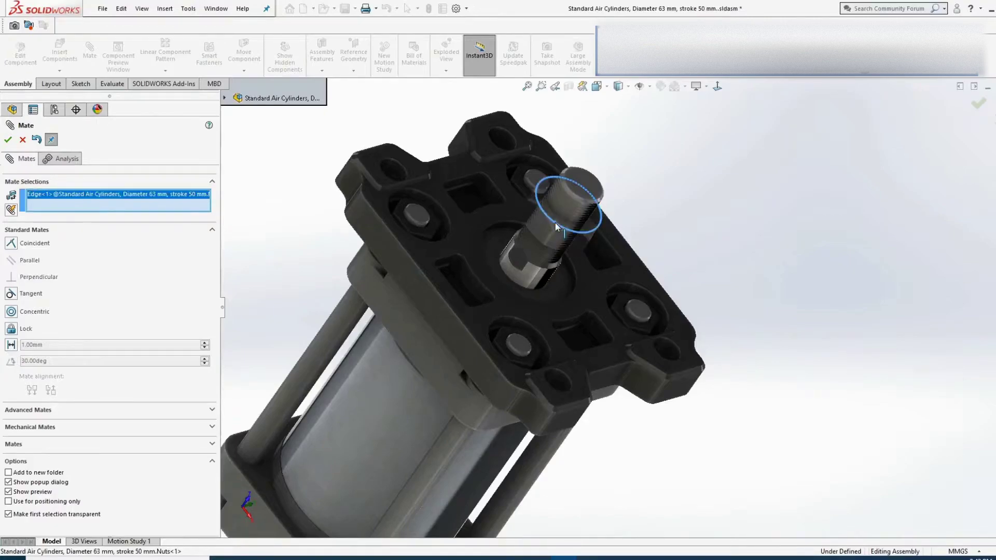
{"action": "left_click", "coordinate": [570, 200]}
{"action": "left_click", "coordinate": [653, 176]}
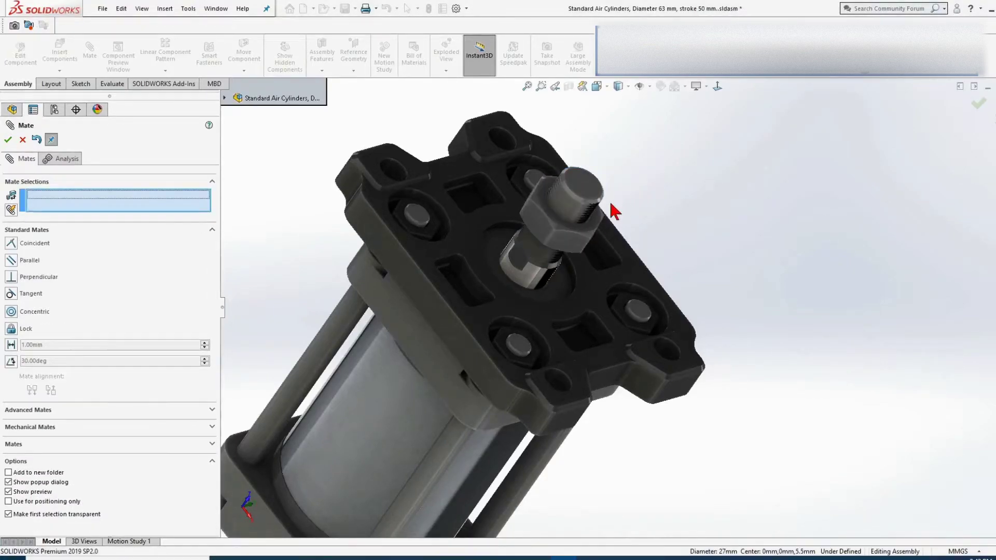
{"action": "left_click", "coordinate": [542, 227]}
{"action": "left_click", "coordinate": [413, 292]}
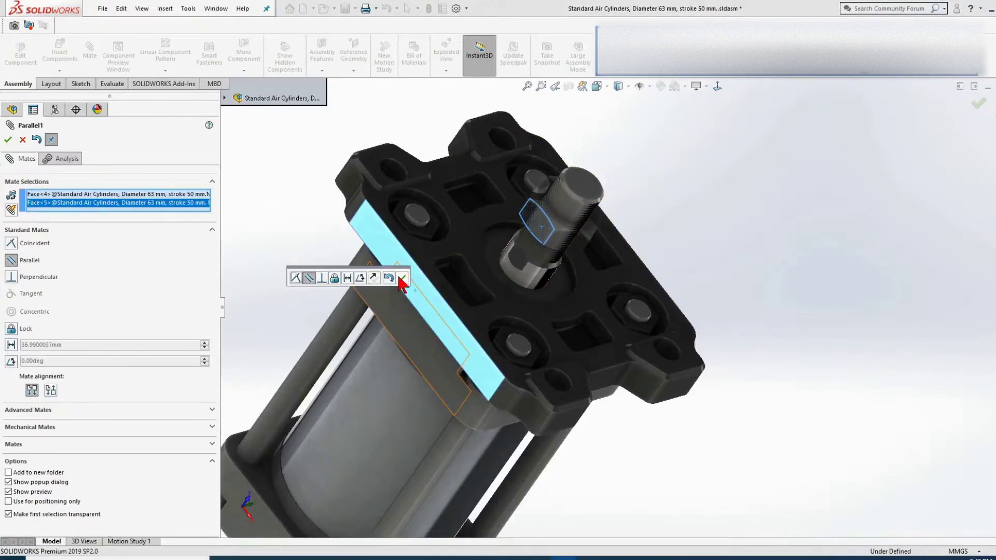
{"action": "left_click", "coordinate": [401, 278]}
{"action": "left_click", "coordinate": [9, 140]}
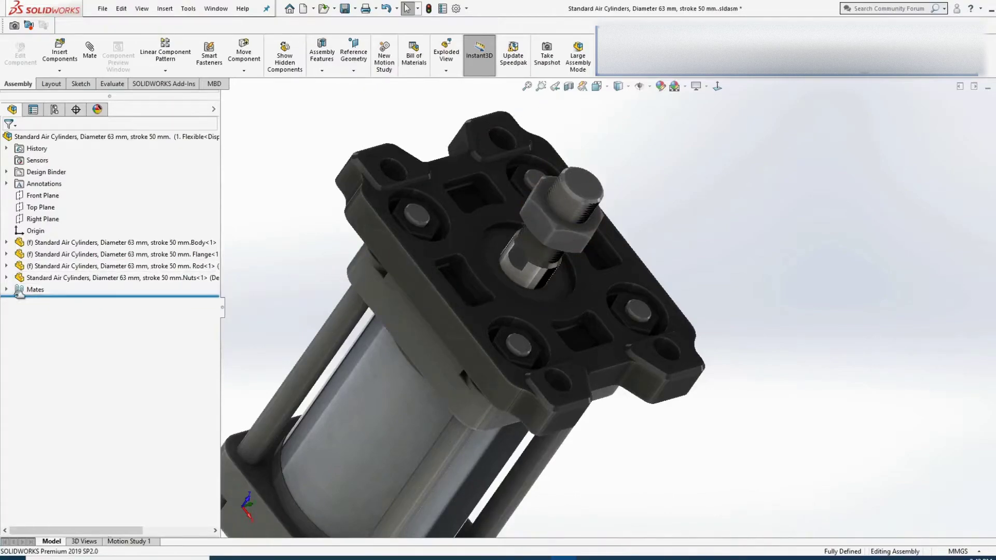
Step: Float the Rod and mate its round face concentric with the cylinder body's round face
{"action": "left_click", "coordinate": [131, 267]}
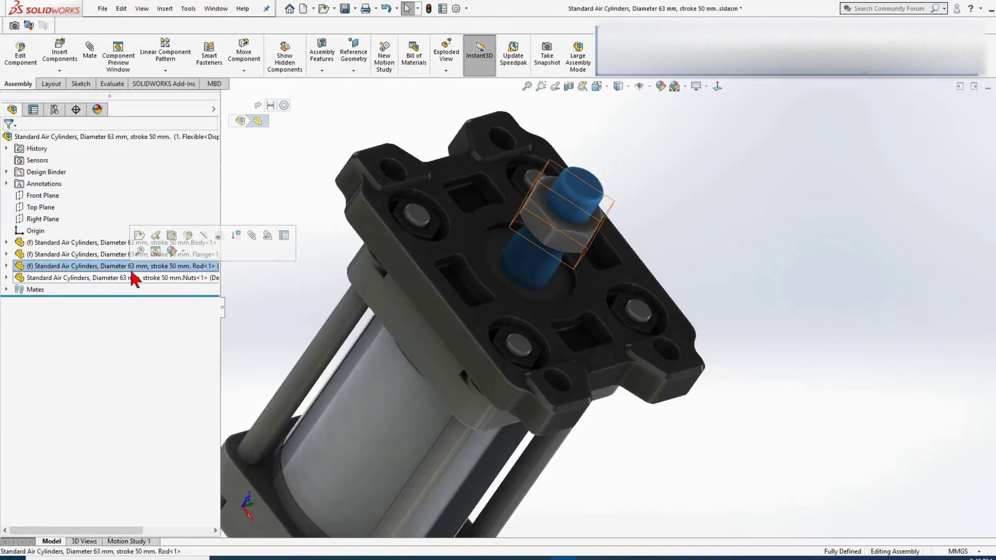
{"action": "right_click", "coordinate": [124, 272]}
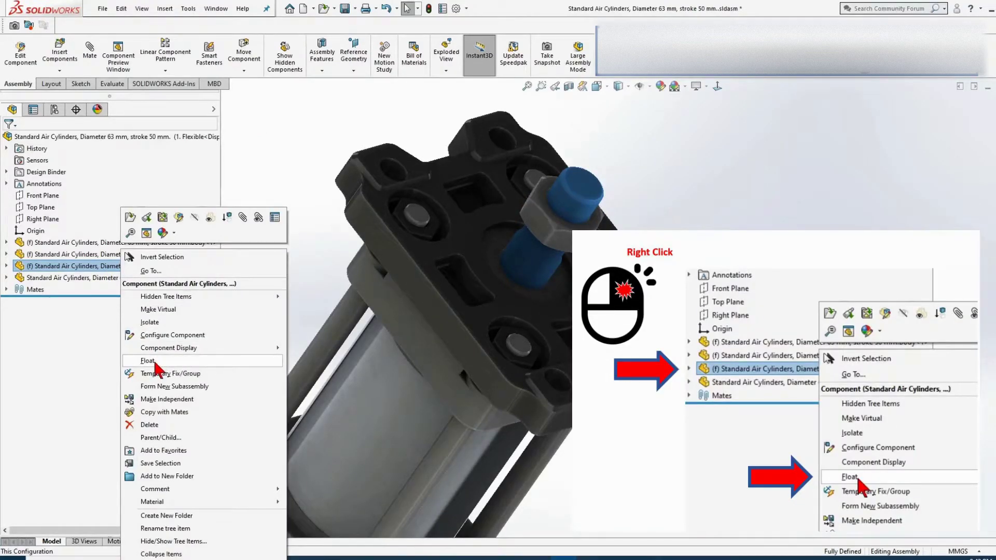
{"action": "left_click", "coordinate": [147, 361]}
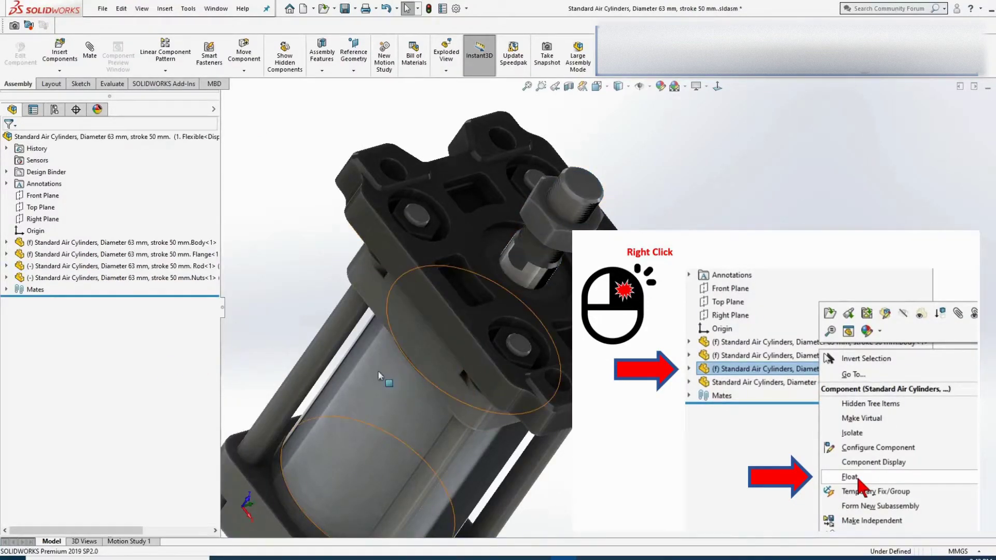
{"action": "left_click", "coordinate": [383, 396]}
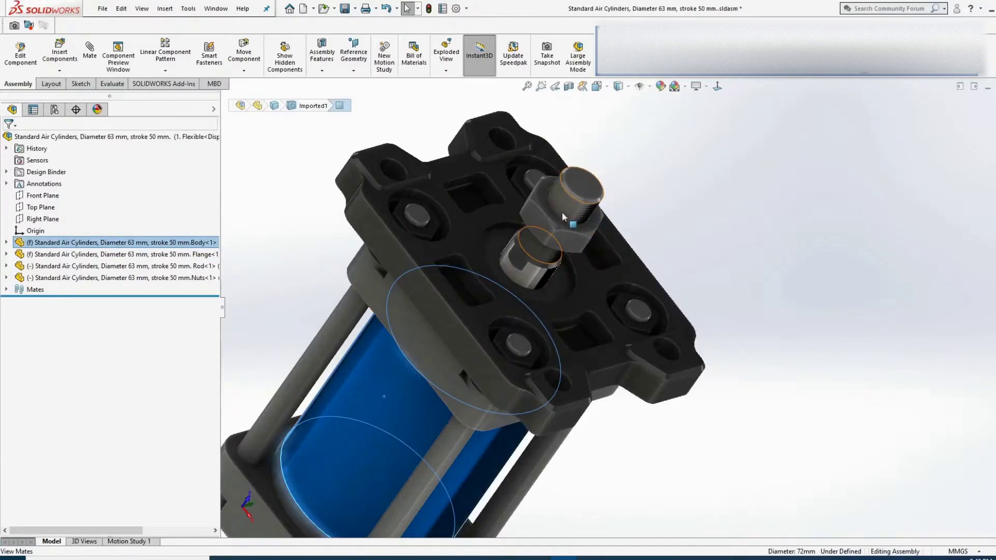
{"action": "left_click", "coordinate": [524, 277], "text": "ctrl"}
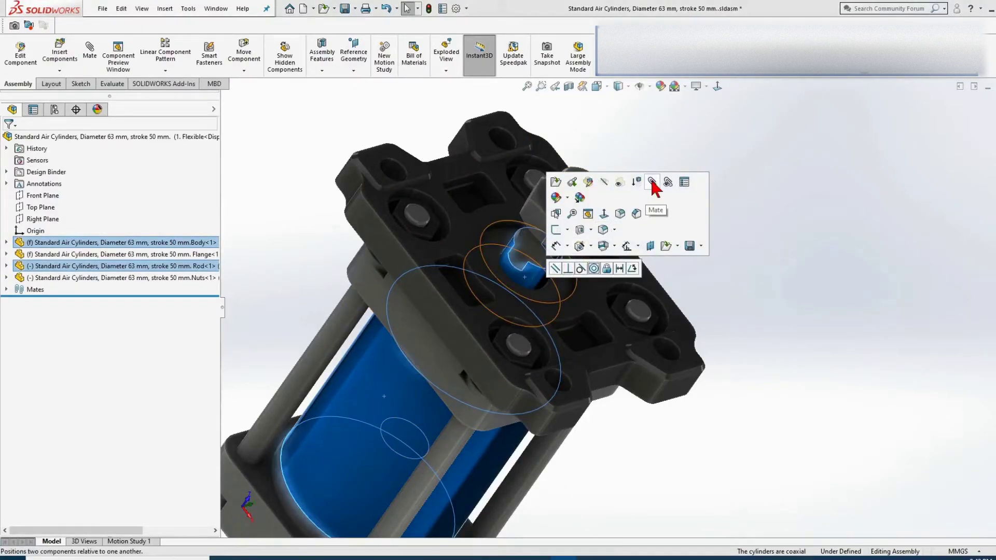
{"action": "left_click", "coordinate": [652, 182]}
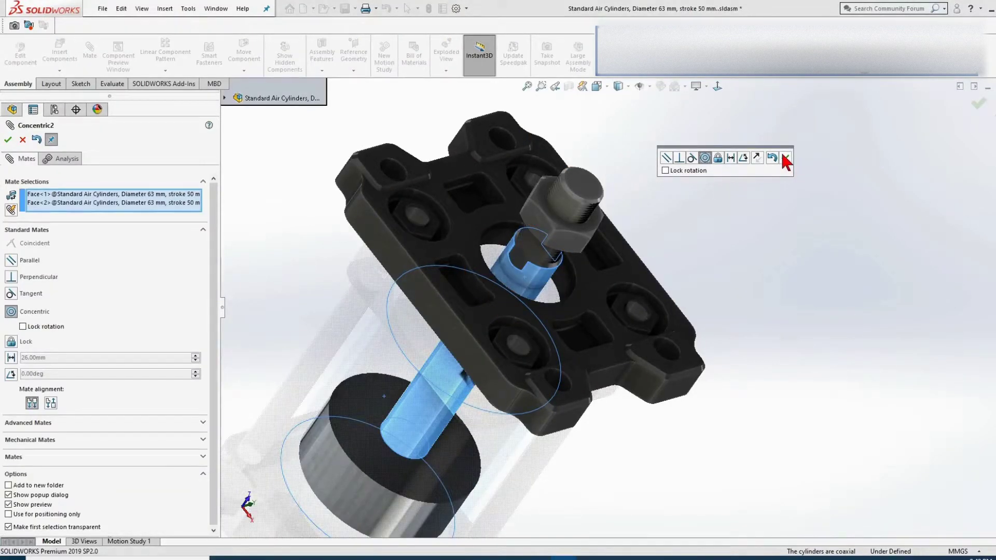
{"action": "left_click", "coordinate": [784, 157]}
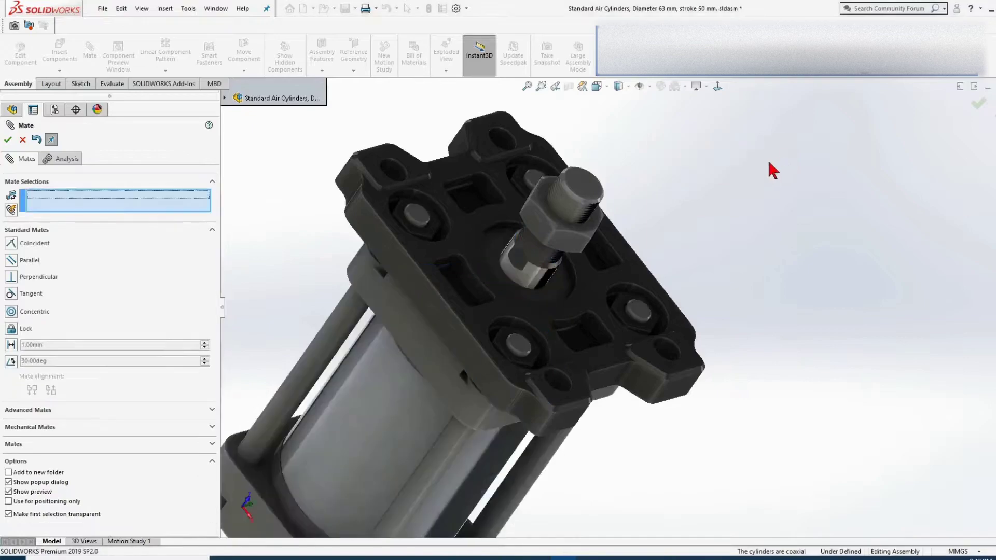
{"action": "left_click", "coordinate": [8, 139]}
Step: Section the cylinder open and orbit to a better viewing angle
{"action": "left_click", "coordinate": [545, 230]}
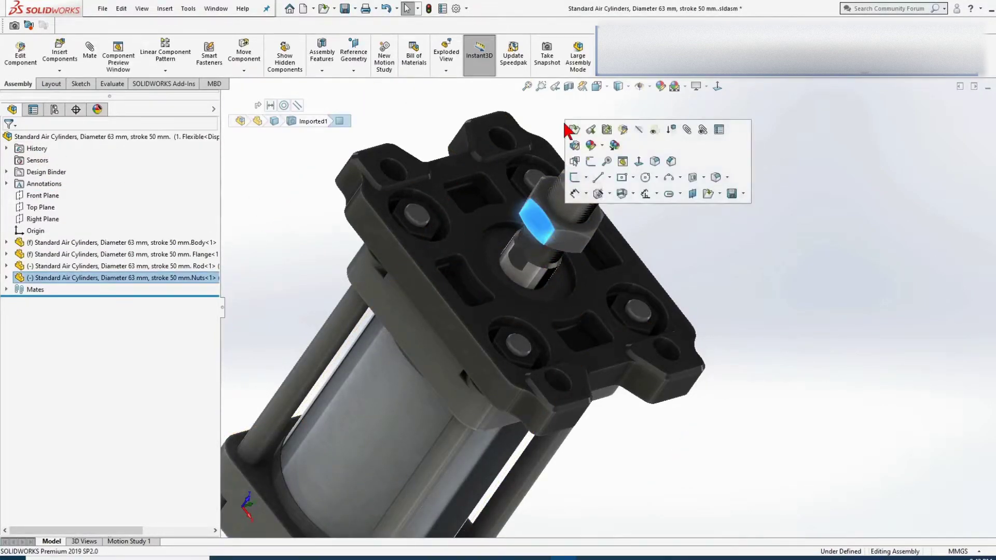
{"action": "left_click", "coordinate": [568, 85]}
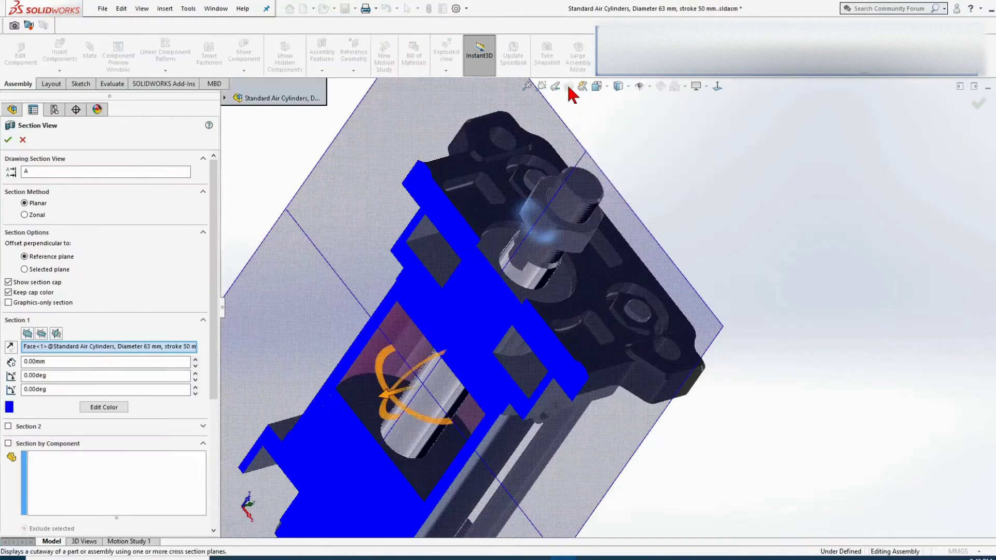
{"action": "left_click", "coordinate": [8, 141]}
{"action": "middle_click_drag", "start_coordinate": [420, 391], "coordinate": [463, 390]}
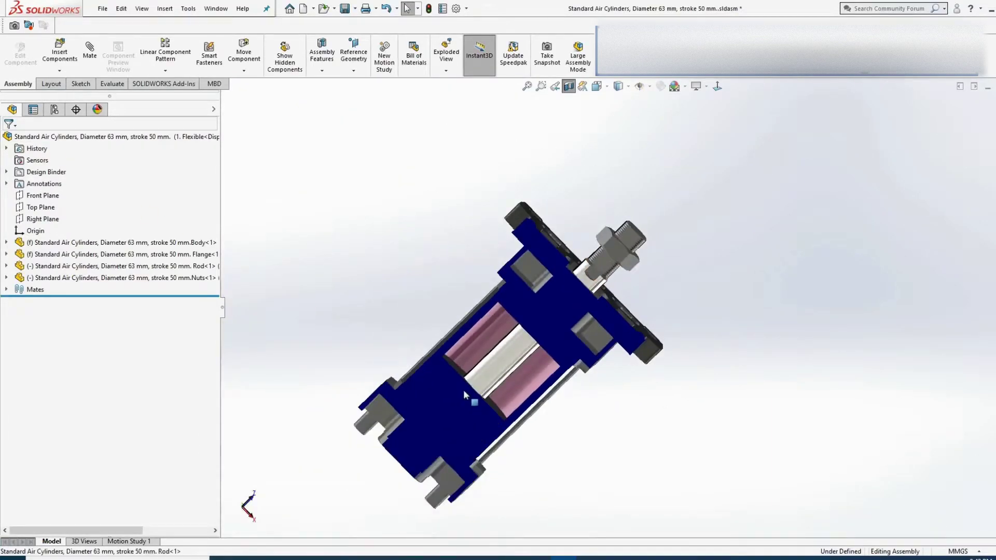
Step: Add a 0–50 mm limit distance mate between the piston face and the body face
{"action": "left_click", "coordinate": [500, 365]}
{"action": "scroll", "coordinate": [502, 422], "scroll_direction": "down", "scroll_amount": 3}
{"action": "scroll", "coordinate": [358, 341], "scroll_direction": "down", "scroll_amount": 2}
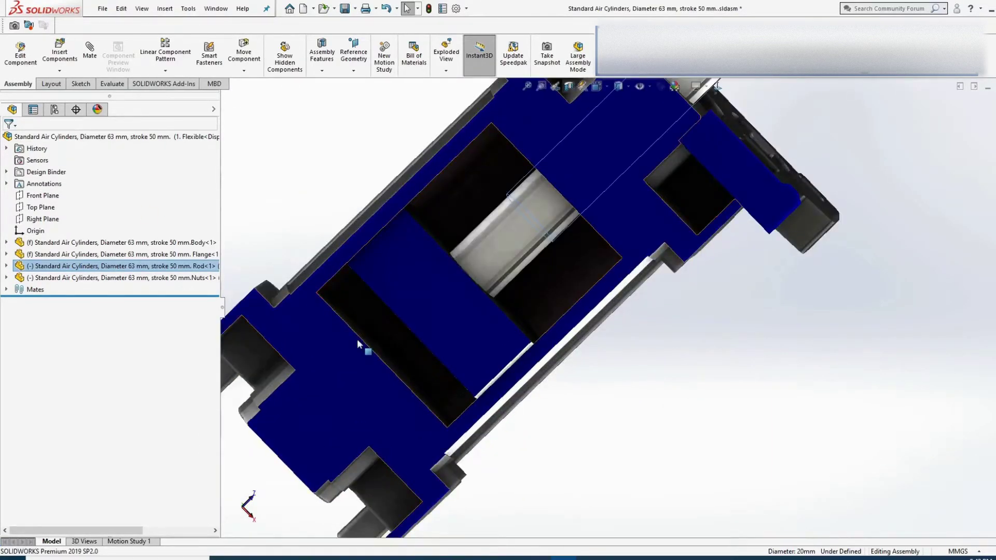
{"action": "left_click", "coordinate": [90, 48]}
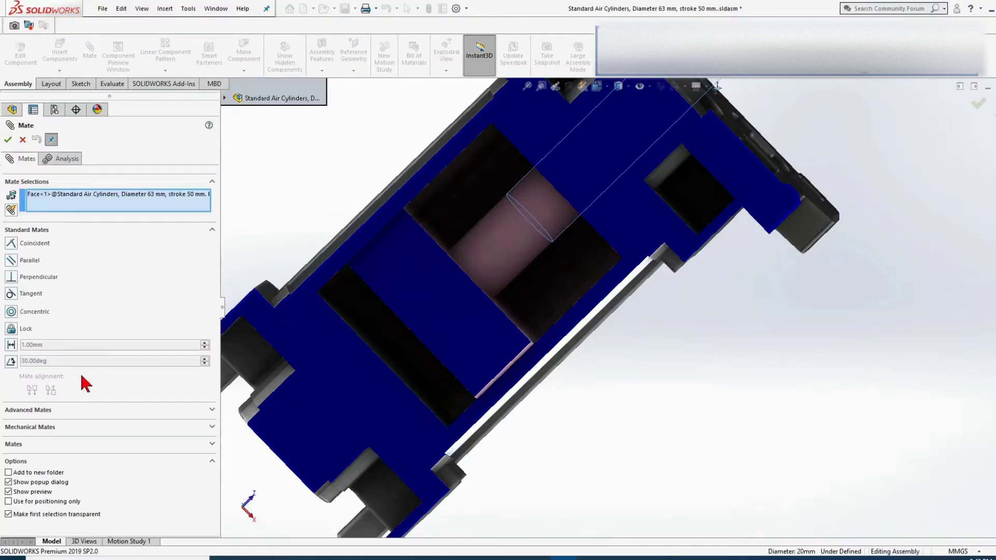
{"action": "left_click", "coordinate": [84, 408]}
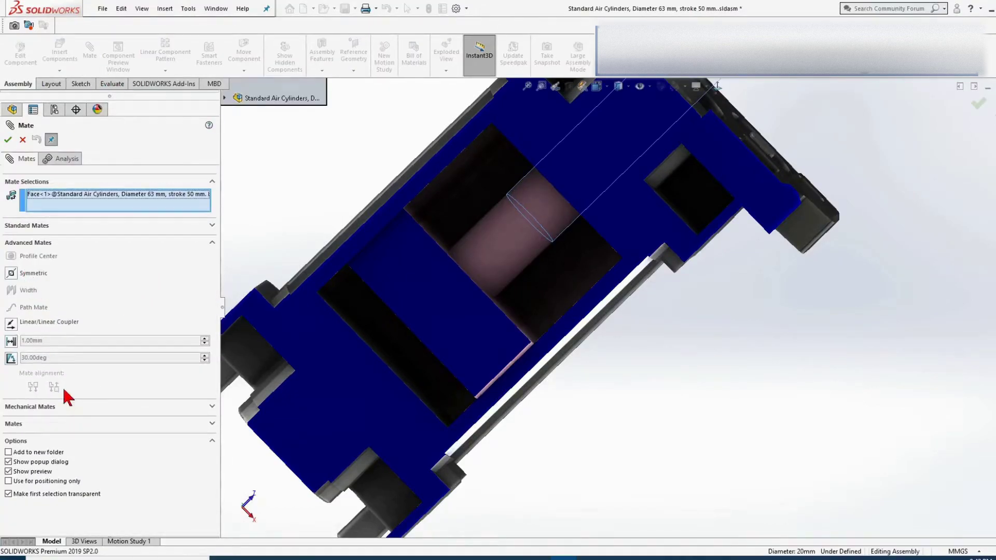
{"action": "left_click", "coordinate": [14, 341]}
{"action": "scroll", "coordinate": [485, 295], "scroll_direction": "up", "scroll_amount": 3}
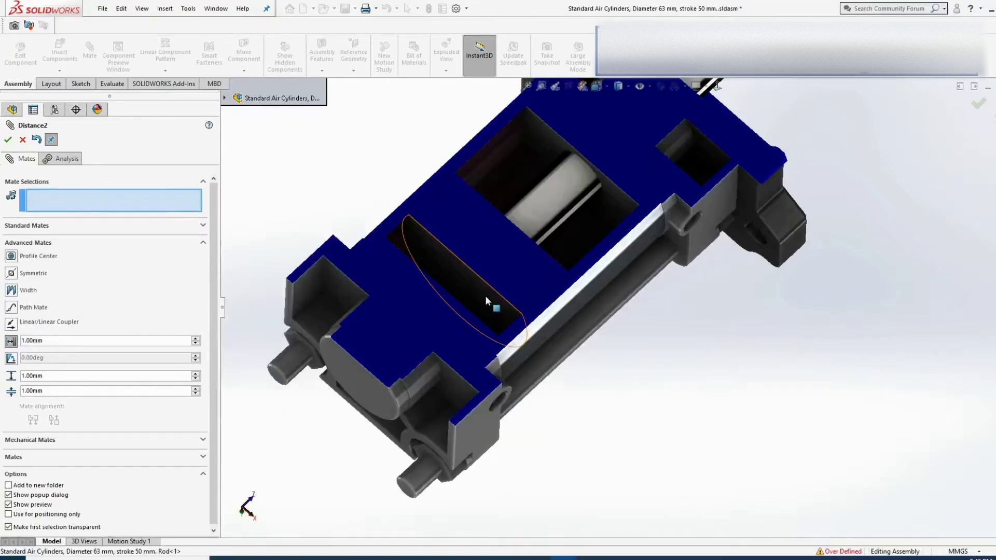
{"action": "left_click", "coordinate": [484, 295]}
{"action": "middle_click_drag", "start_coordinate": [484, 295], "coordinate": [436, 335]}
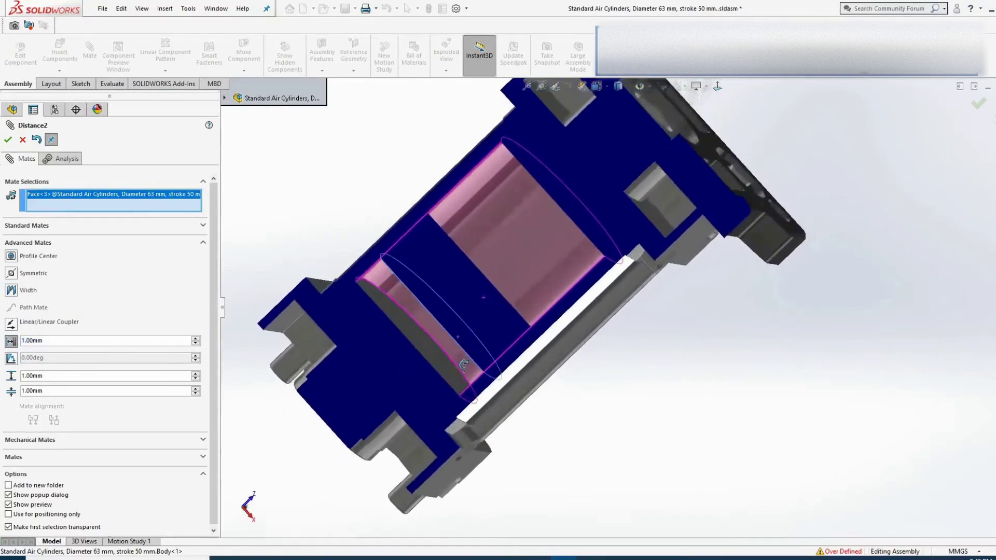
{"action": "left_click", "coordinate": [418, 348]}
{"action": "left_click", "coordinate": [51, 402]}
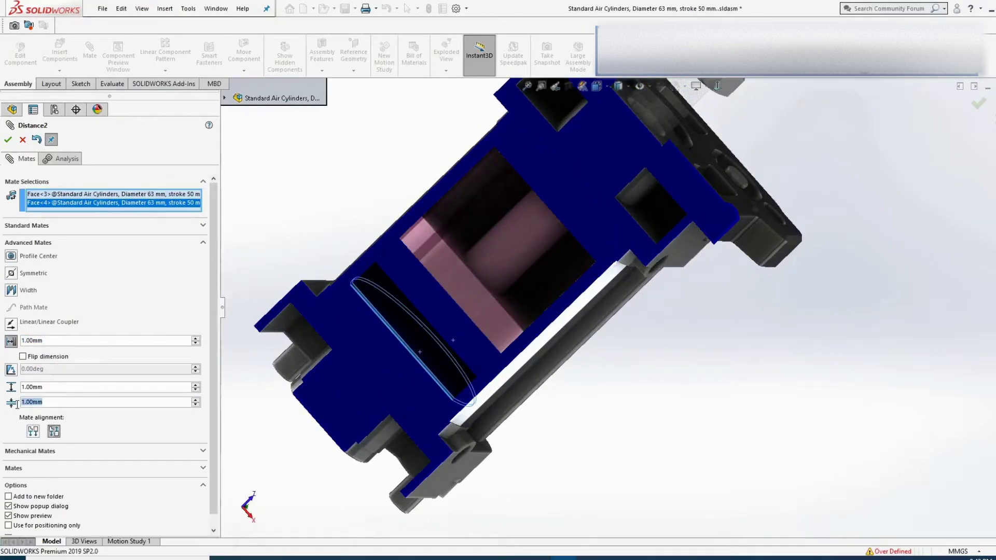
{"action": "type", "text": "0"}
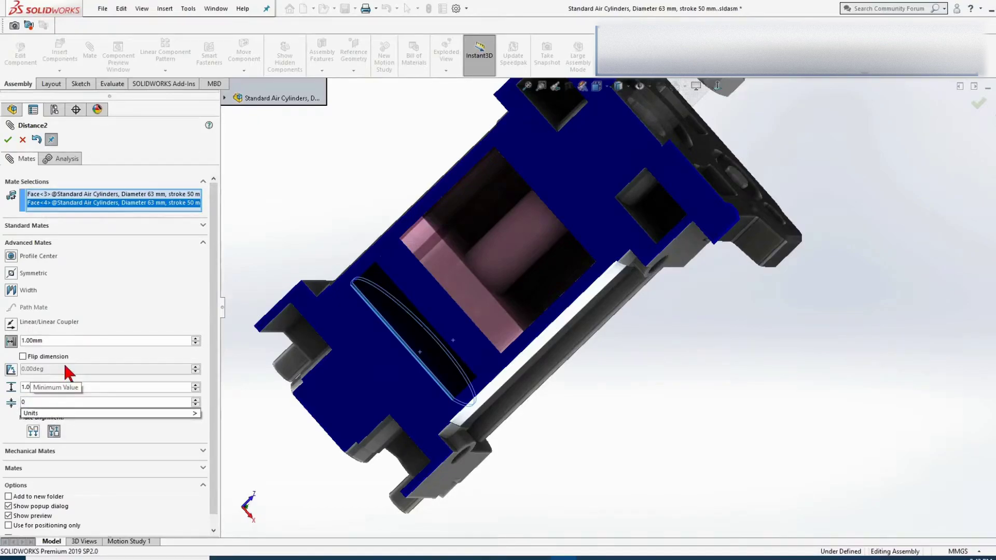
{"action": "key", "text": "Return"}
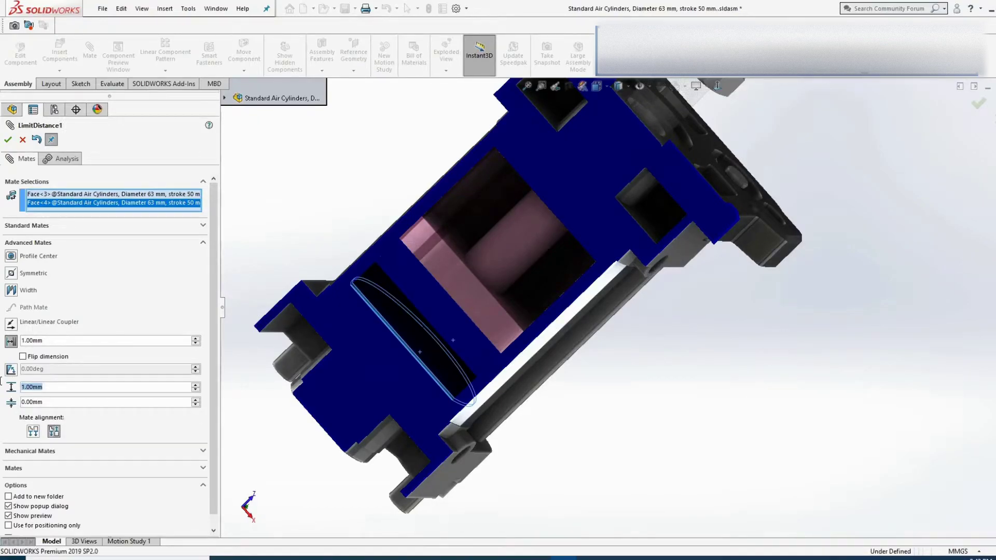
{"action": "type", "text": "5"}
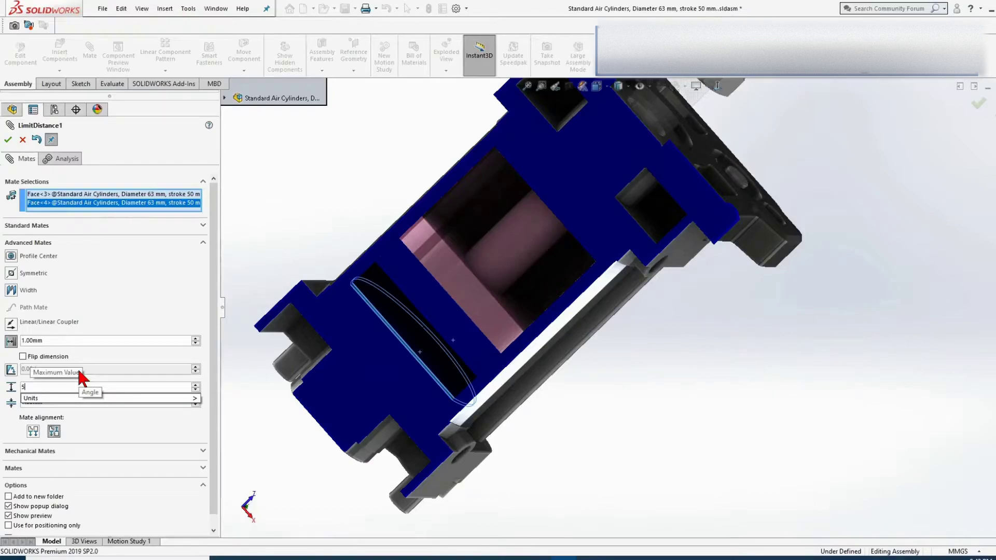
{"action": "type", "text": "0"}
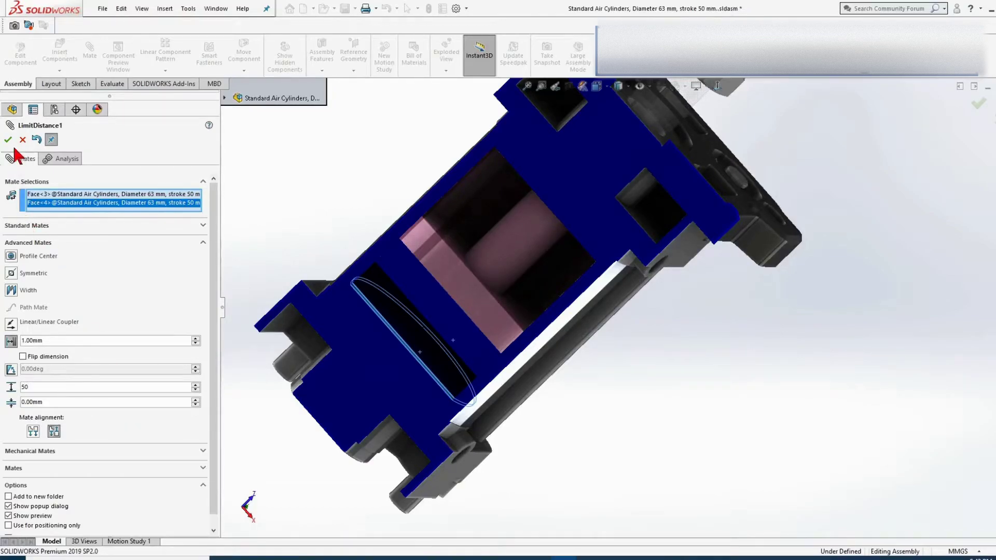
{"action": "left_click", "coordinate": [8, 140]}
{"action": "key", "text": "f"}
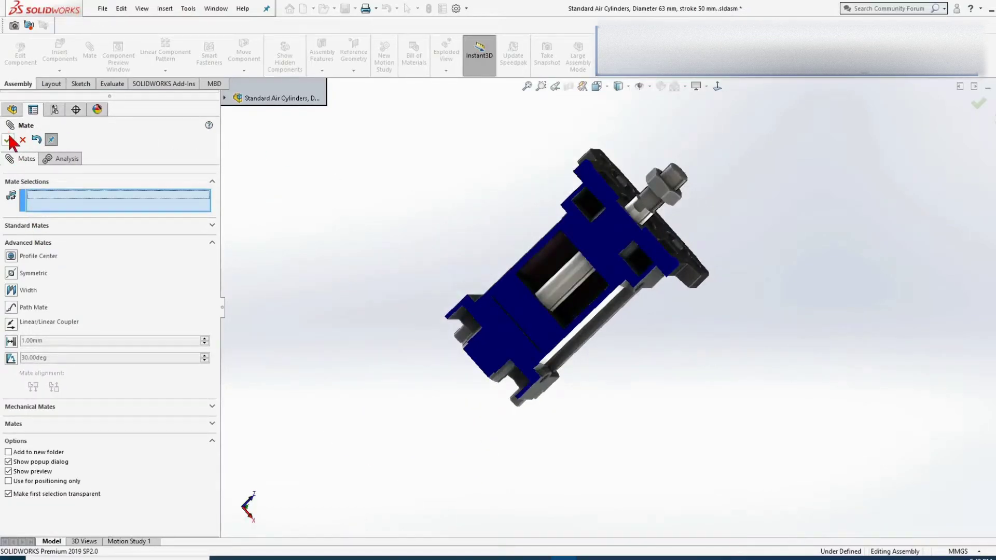
{"action": "left_click", "coordinate": [9, 140]}
Step: Turn off the section view and make the rod's flat face parallel to the flange face
{"action": "left_click", "coordinate": [576, 87]}
{"action": "scroll", "coordinate": [622, 211], "scroll_direction": "down", "scroll_amount": 5}
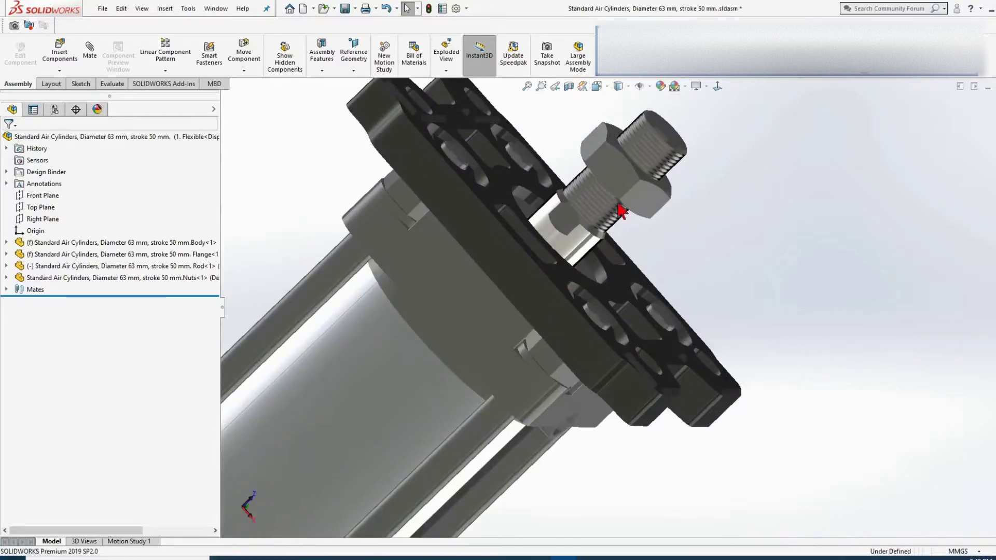
{"action": "left_click", "coordinate": [565, 219]}
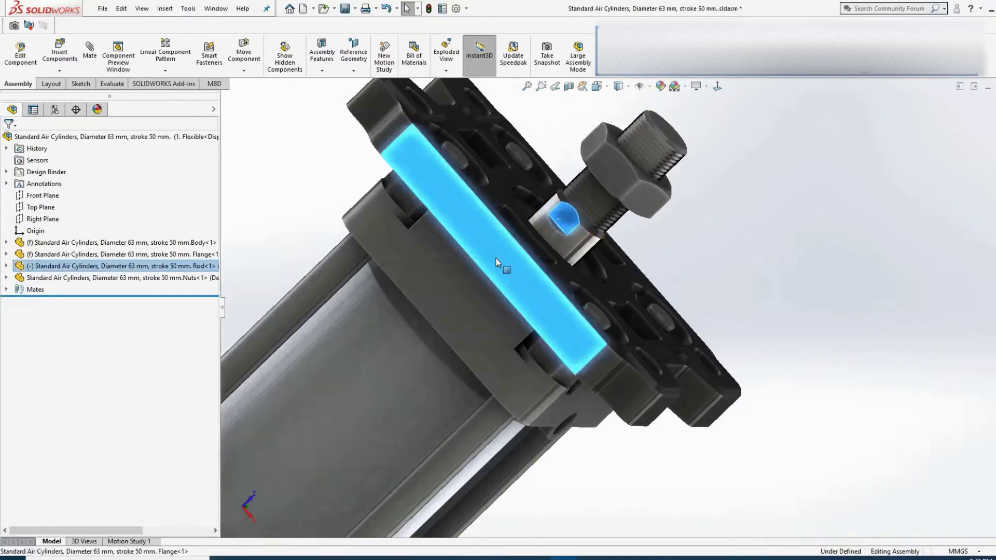
{"action": "left_click", "coordinate": [496, 263], "text": "ctrl"}
{"action": "left_click", "coordinate": [627, 164]}
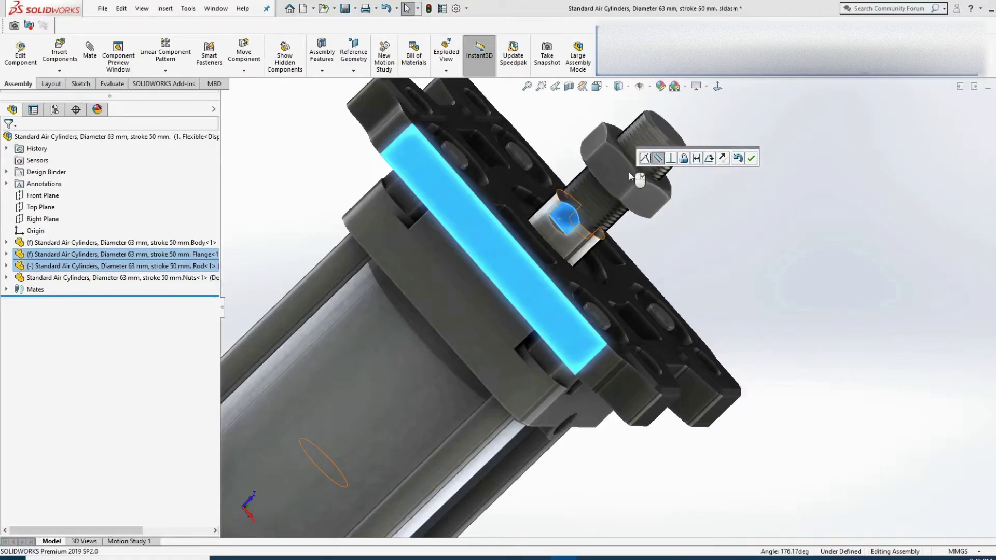
{"action": "left_click", "coordinate": [751, 158]}
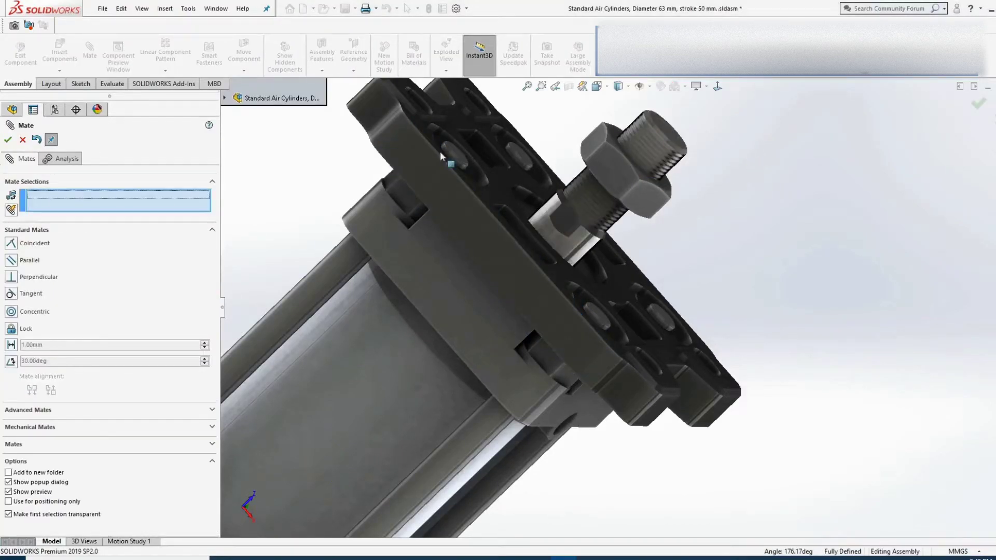
Step: Add an 'Extended' configuration from the top-level assembly's Add Configuration option
{"action": "left_click", "coordinate": [7, 139]}
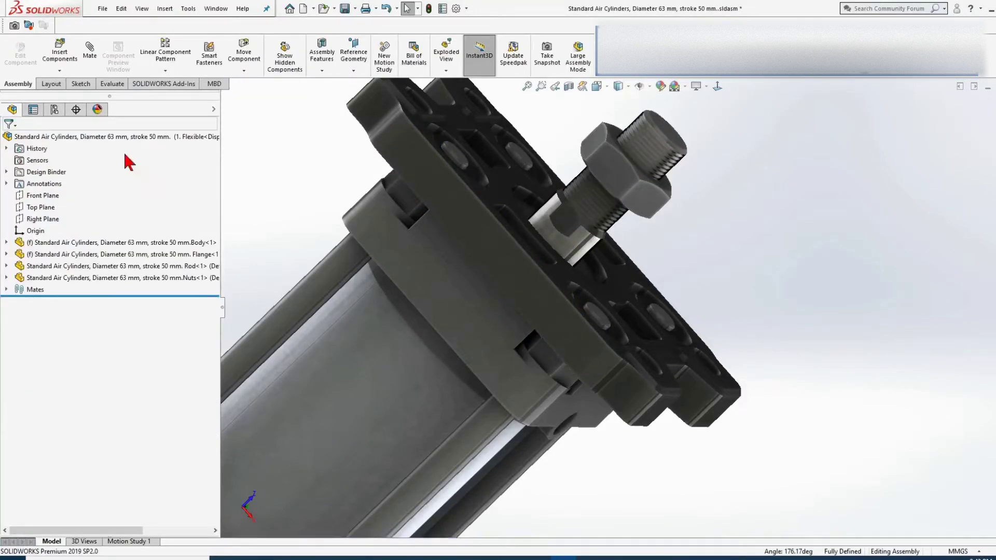
{"action": "left_click", "coordinate": [55, 109]}
{"action": "left_click", "coordinate": [69, 145]}
{"action": "right_click", "coordinate": [72, 146]}
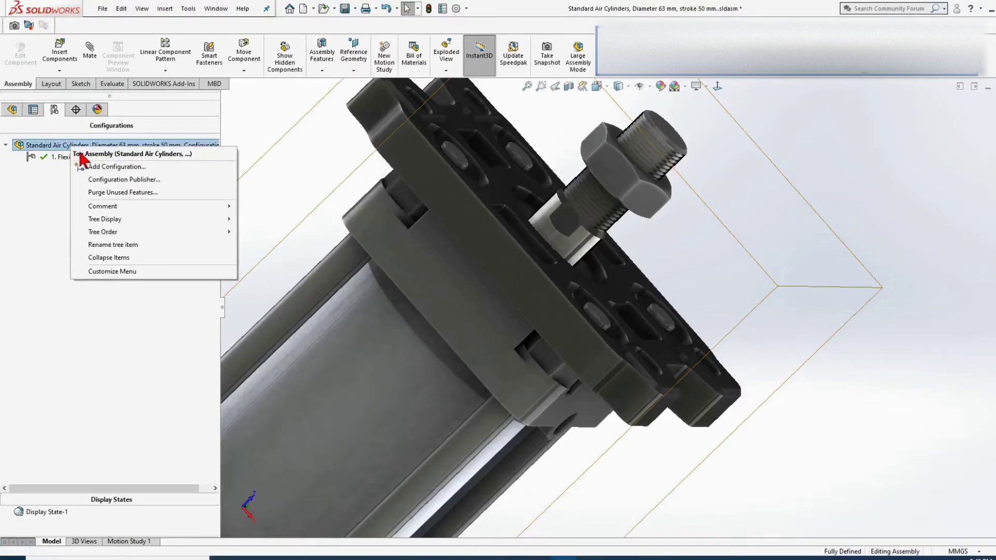
{"action": "left_click", "coordinate": [106, 167]}
{"action": "type", "text": "Extended"}
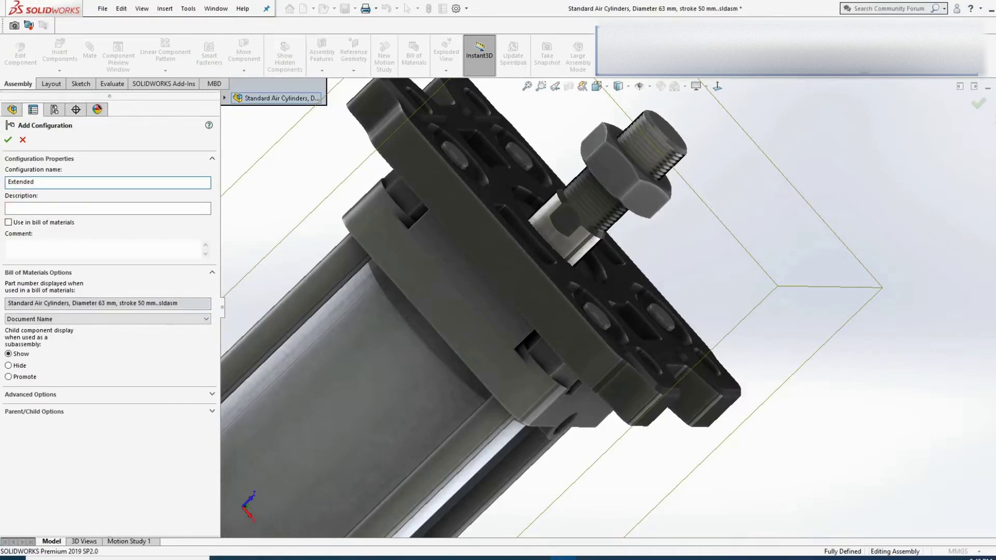
{"action": "left_click", "coordinate": [8, 139]}
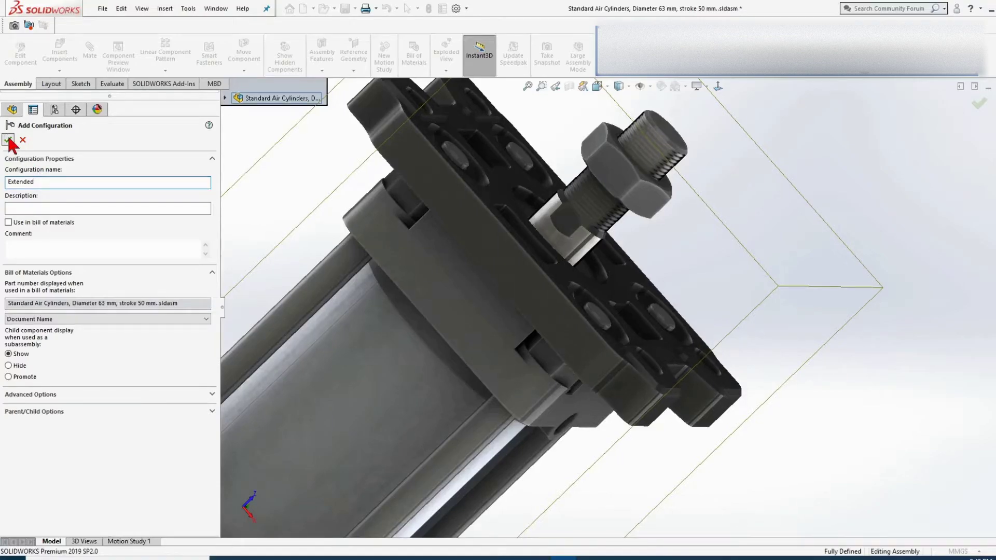
{"action": "left_click", "coordinate": [12, 110]}
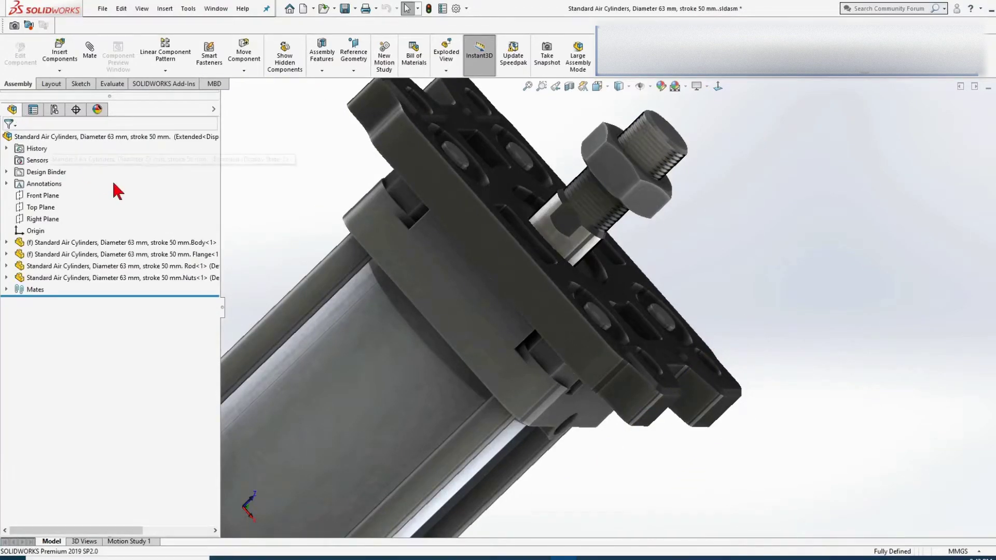
{"action": "scroll", "coordinate": [574, 327], "scroll_direction": "down", "scroll_amount": 2}
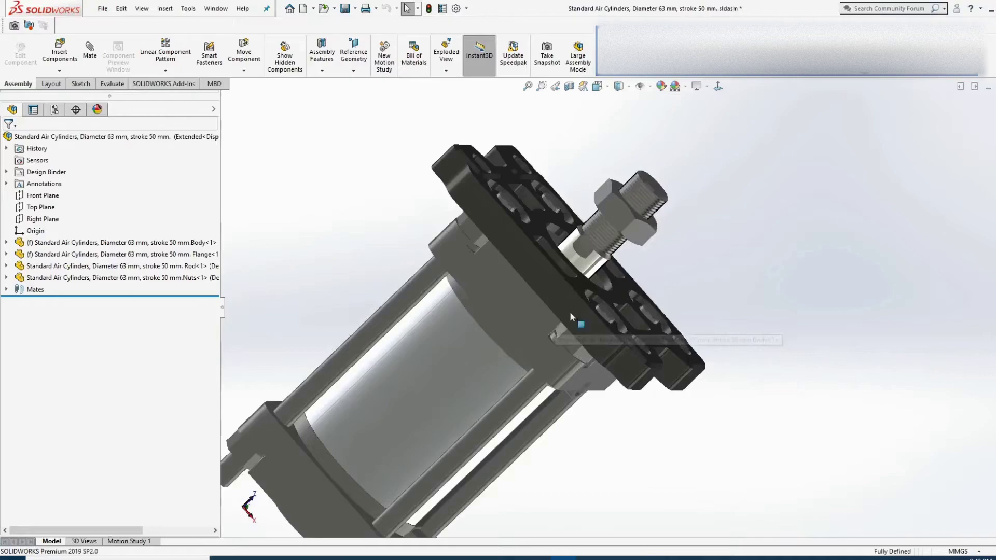
Step: Section the model and slide the rod outward to expose the piston face
{"action": "left_click", "coordinate": [7, 265]}
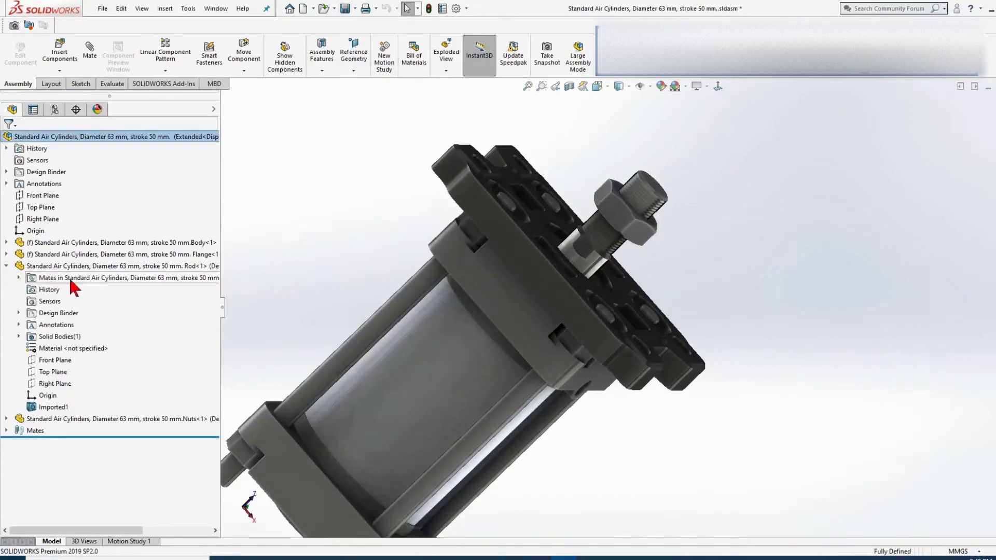
{"action": "left_click", "coordinate": [621, 215]}
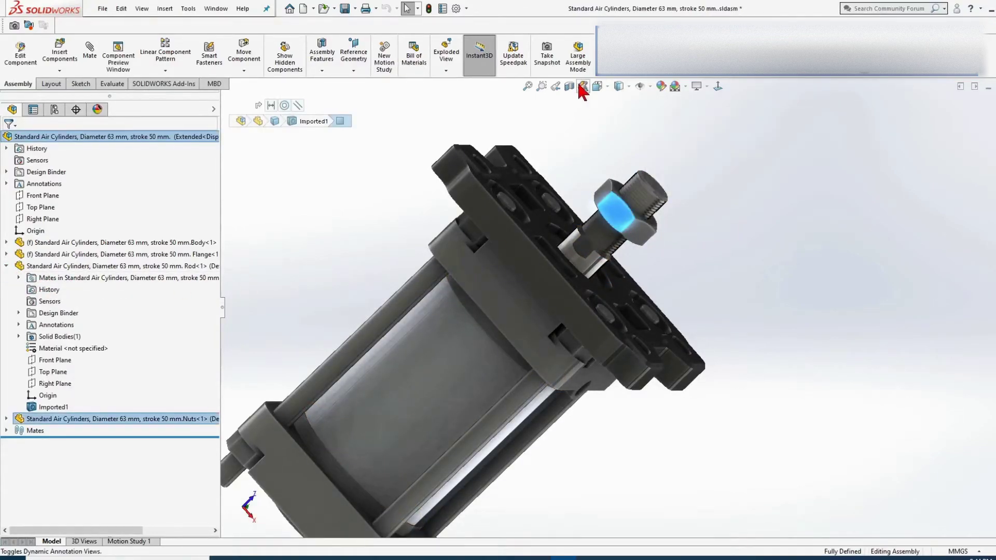
{"action": "left_click", "coordinate": [573, 85]}
{"action": "left_click", "coordinate": [8, 137]}
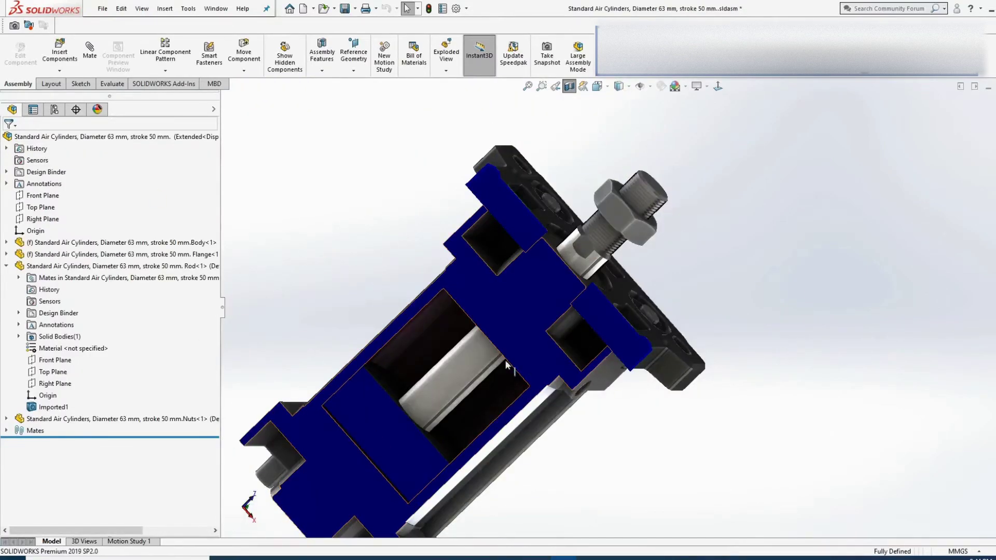
{"action": "left_click_drag", "start_coordinate": [504, 357], "coordinate": [464, 351]}
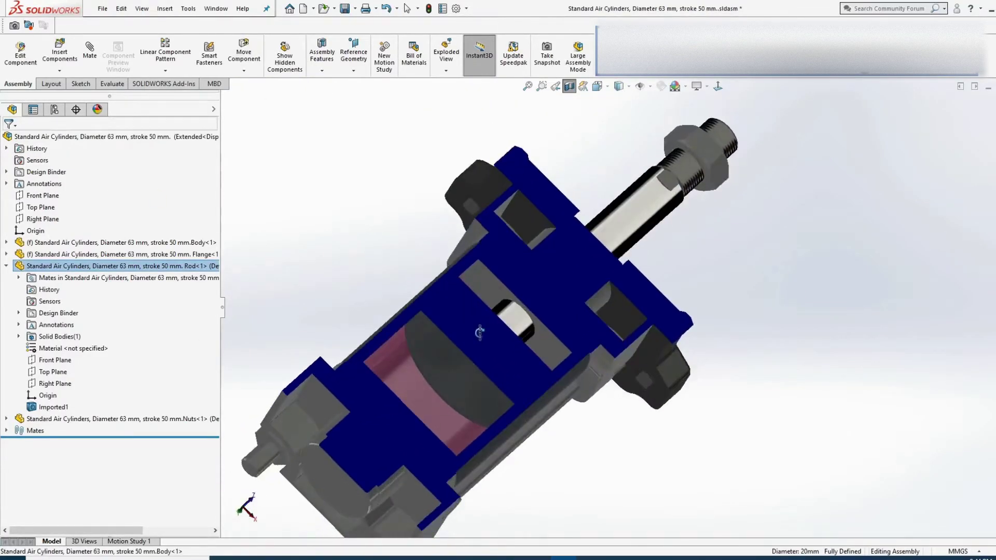
{"action": "middle_click_drag", "start_coordinate": [469, 357], "coordinate": [419, 422]}
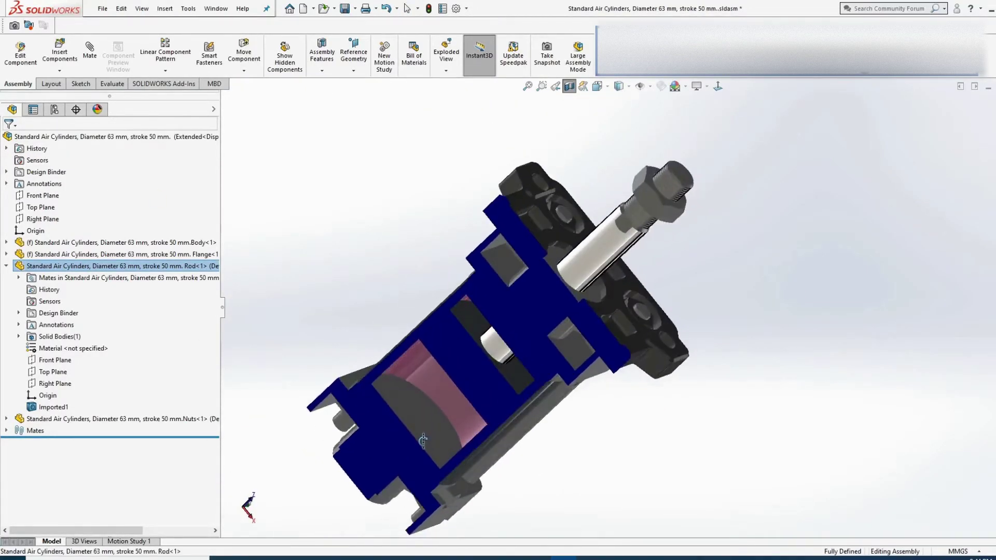
Step: Mate the piston end face 50 mm from the cylinder body face
{"action": "left_click", "coordinate": [418, 423], "text": "ctrl"}
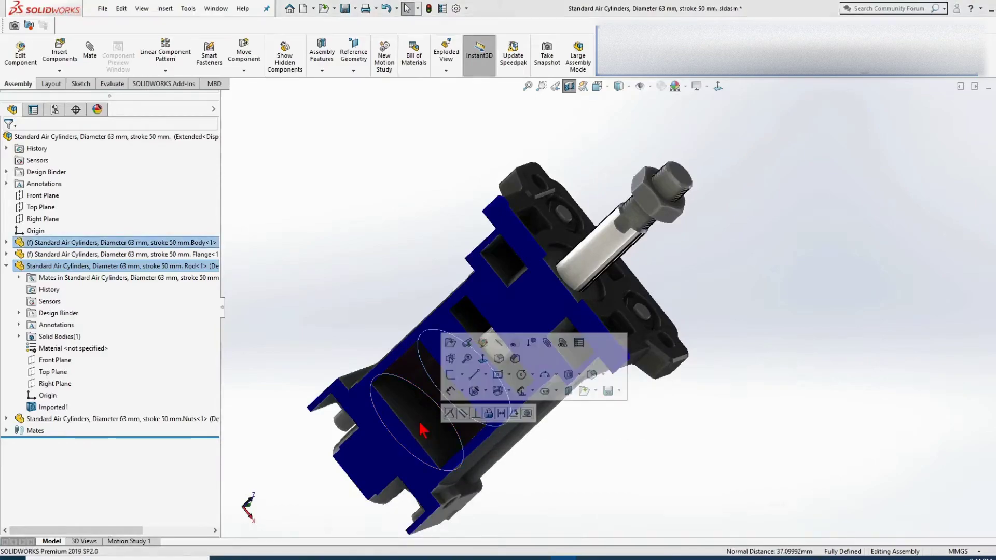
{"action": "left_click", "coordinate": [551, 352], "text": "ctrl"}
{"action": "left_click", "coordinate": [561, 357]}
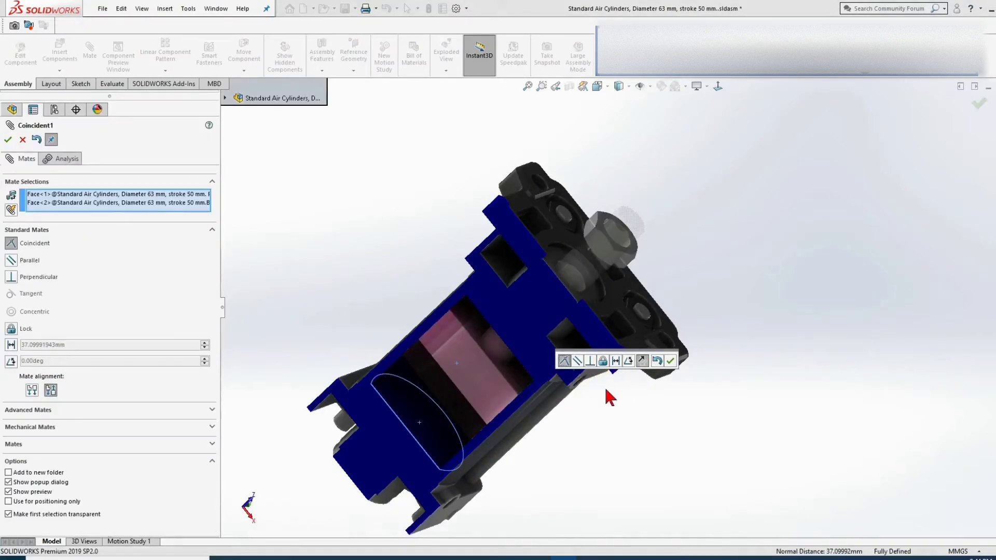
{"action": "left_click", "coordinate": [616, 360]}
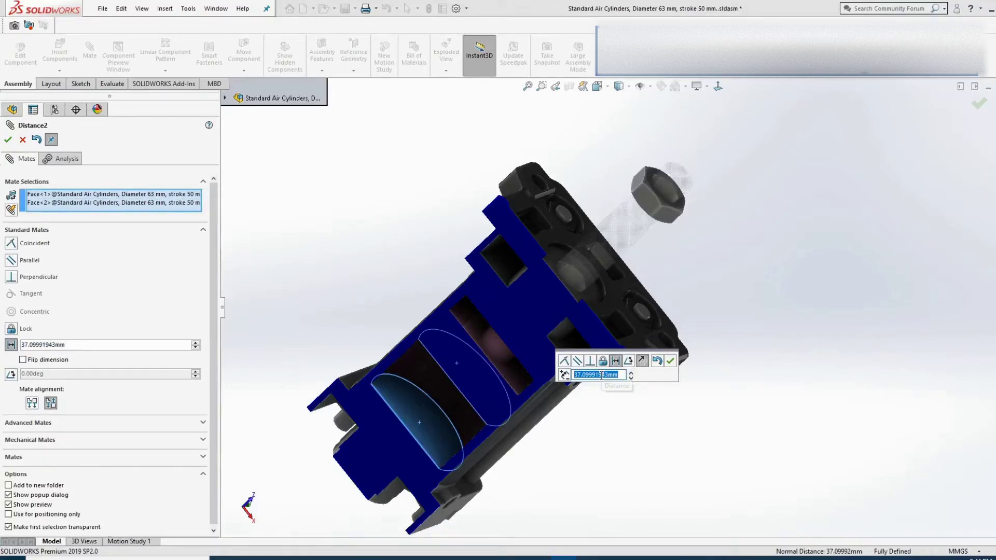
{"action": "type", "text": "50"}
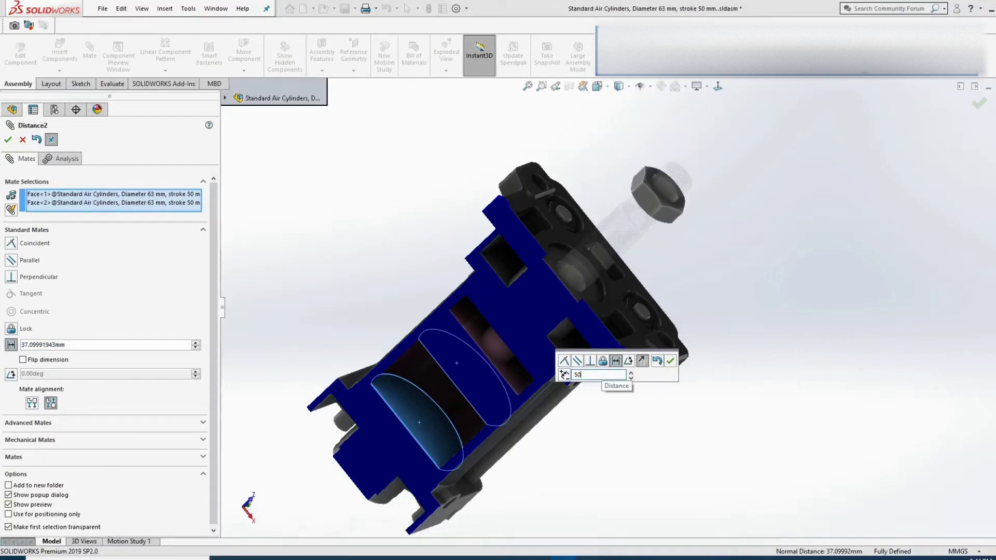
{"action": "left_click", "coordinate": [671, 361]}
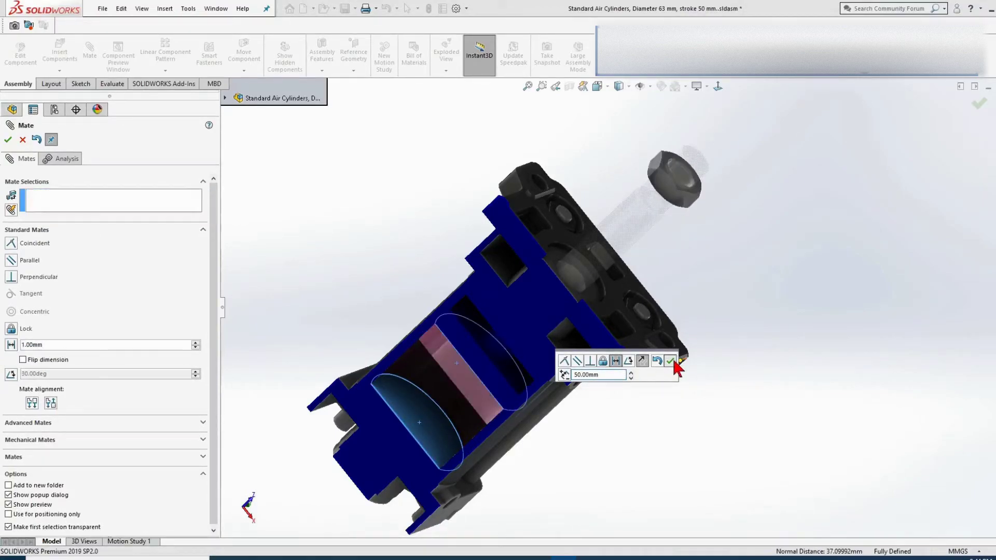
{"action": "left_click", "coordinate": [7, 140]}
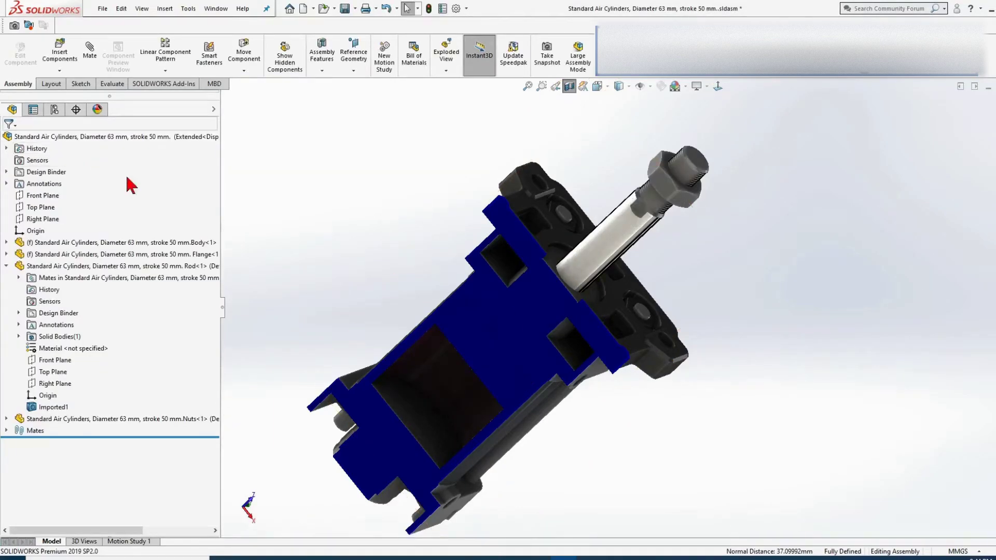
{"action": "mouse_move", "coordinate": [512, 378]}
{"action": "middle_mouse_down"}
{"action": "mouse_move", "coordinate": [535, 298]}
{"action": "mouse_move", "coordinate": [540, 349]}
{"action": "middle_mouse_up"}
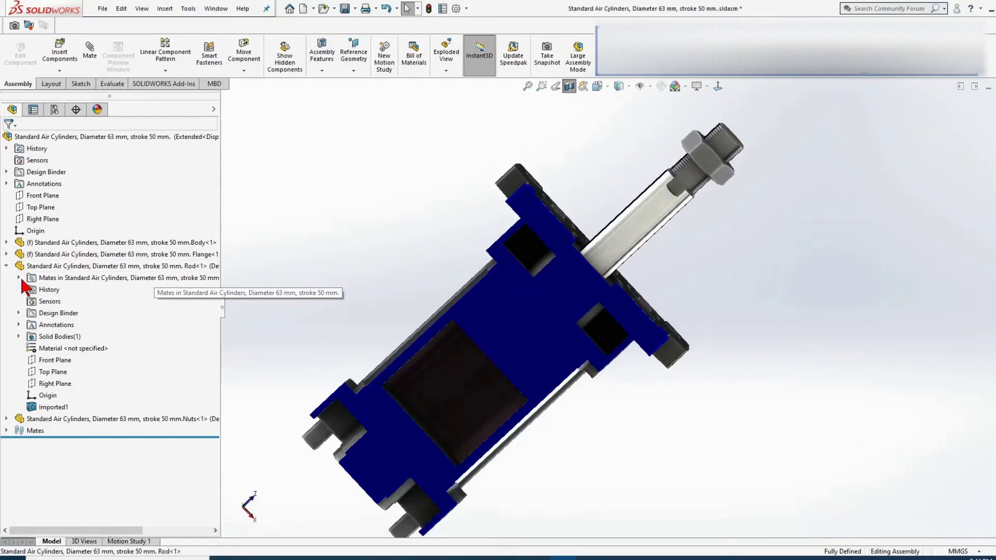
Step: Add a third configuration named 'Retracted' from the assembly root's Add Configuration option
{"action": "left_click", "coordinate": [54, 109]}
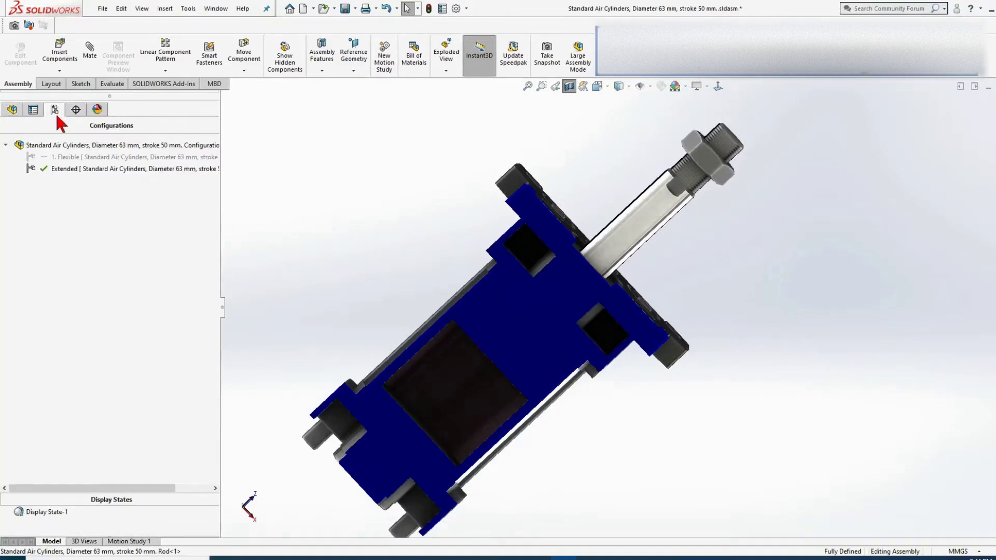
{"action": "right_click", "coordinate": [66, 150]}
{"action": "left_click", "coordinate": [79, 166]}
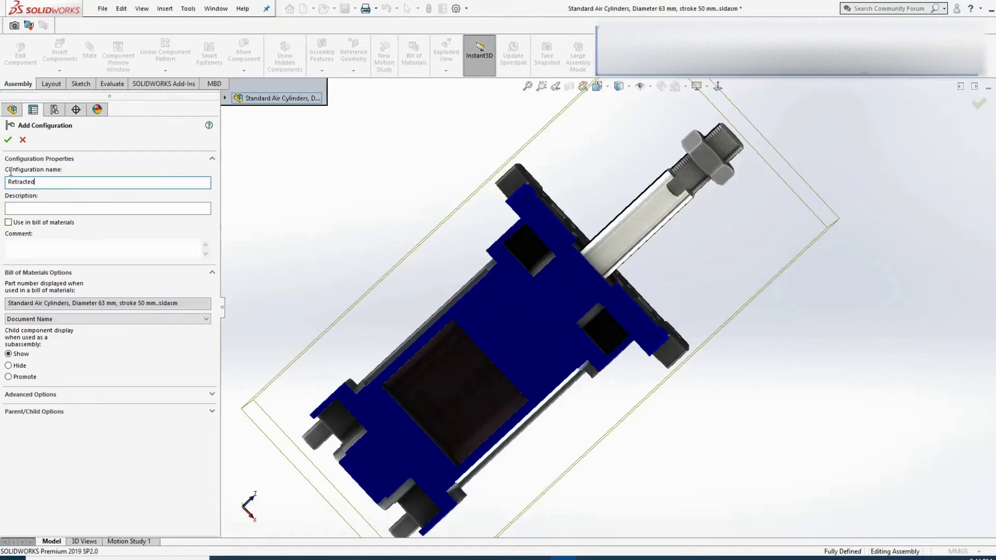
{"action": "left_click", "coordinate": [8, 139]}
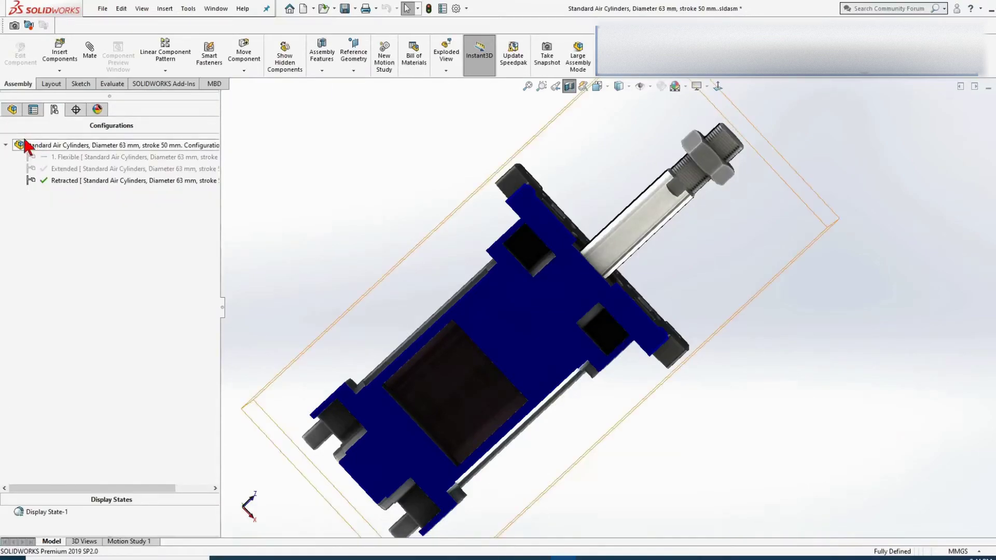
Step: Suppress the Distance2 mate in the Rod's Mates folder, then select the piston face
{"action": "left_click", "coordinate": [11, 110]}
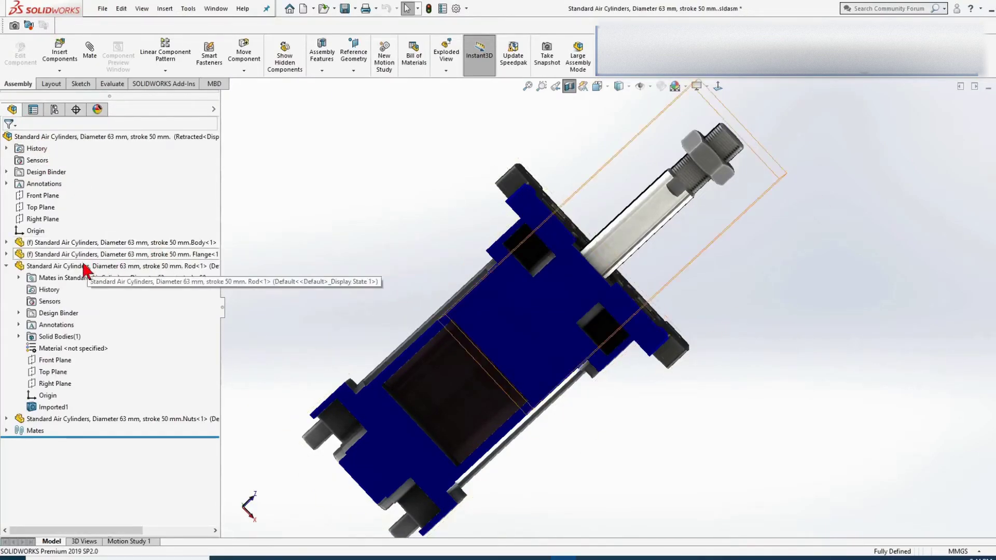
{"action": "left_click", "coordinate": [19, 278]}
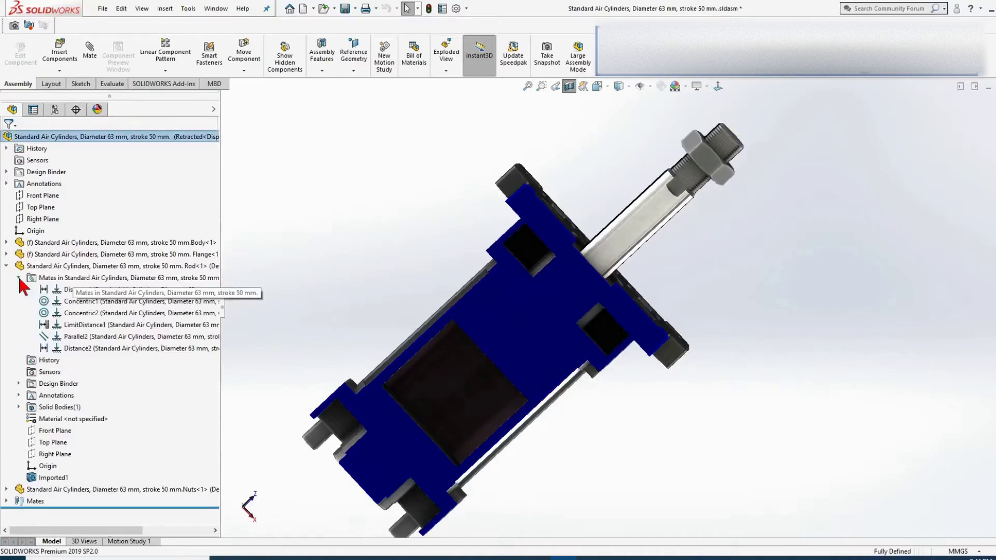
{"action": "left_click", "coordinate": [81, 355]}
{"action": "left_click", "coordinate": [104, 331]}
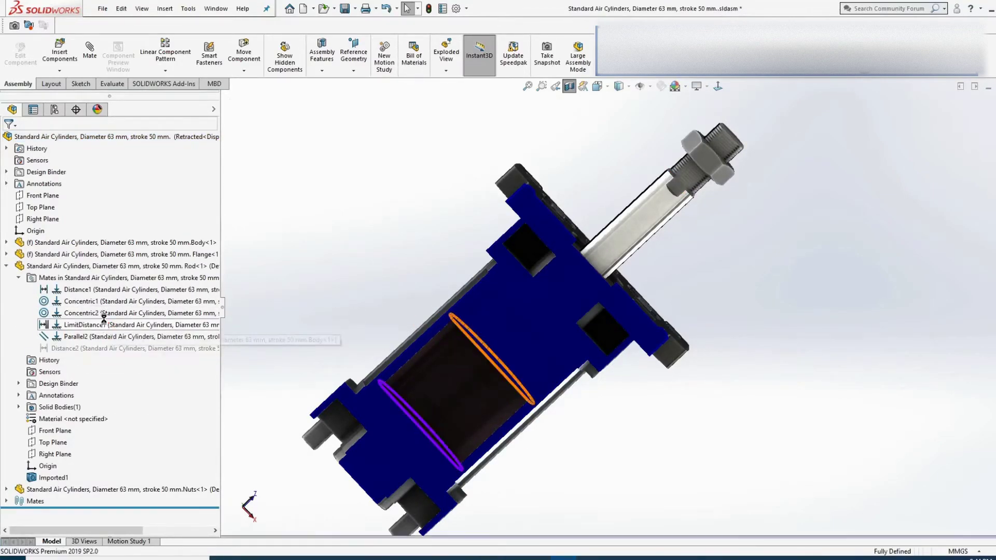
{"action": "mouse_move", "coordinate": [470, 380]}
{"action": "middle_mouse_down"}
{"action": "mouse_move", "coordinate": [486, 330]}
{"action": "mouse_move", "coordinate": [433, 445]}
{"action": "middle_mouse_up"}
{"action": "left_click", "coordinate": [487, 331]}
Step: Mate the piston and body faces at 0 mm (Distance3) and turn off the section view
{"action": "left_click", "coordinate": [433, 445], "text": "ctrl"}
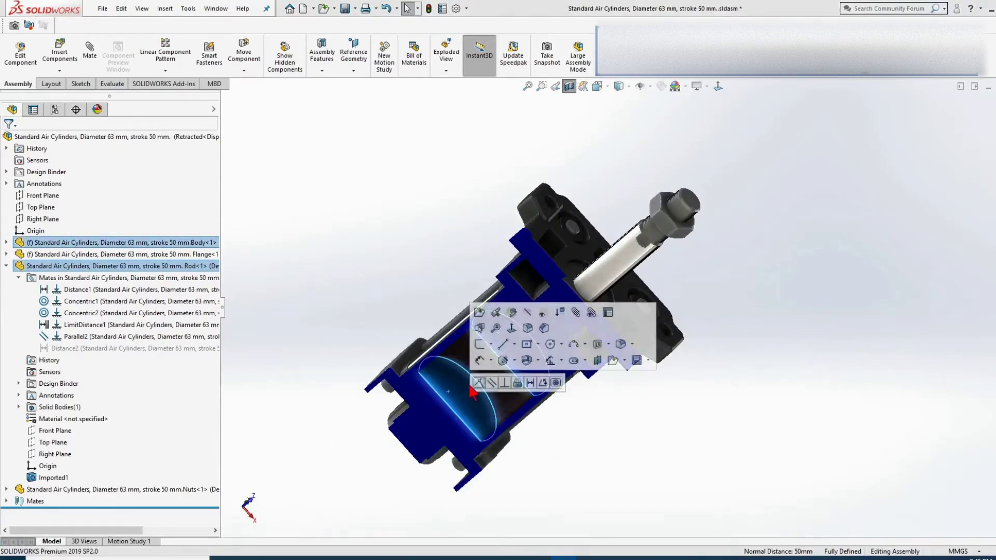
{"action": "left_click", "coordinate": [577, 312]}
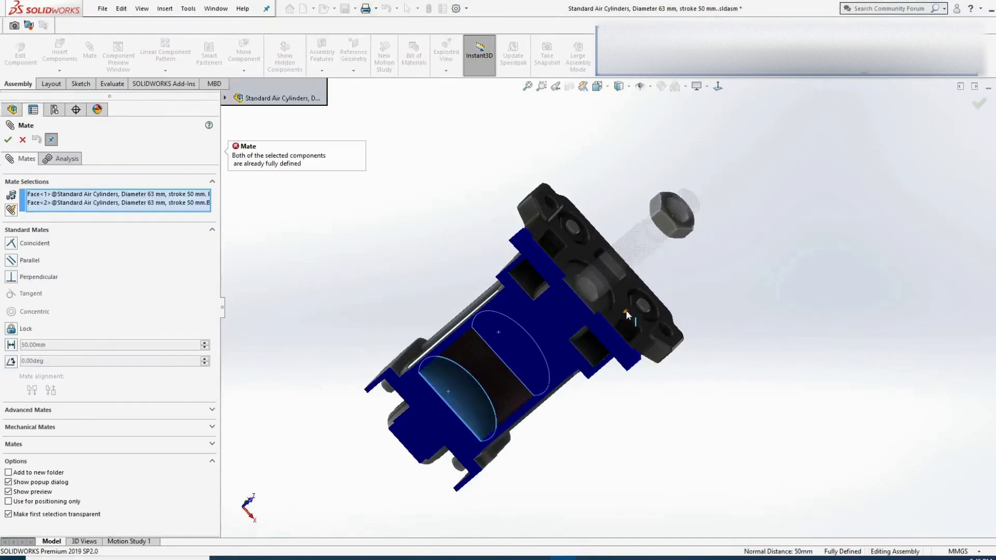
{"action": "left_click", "coordinate": [12, 345]}
{"action": "type", "text": "0"}
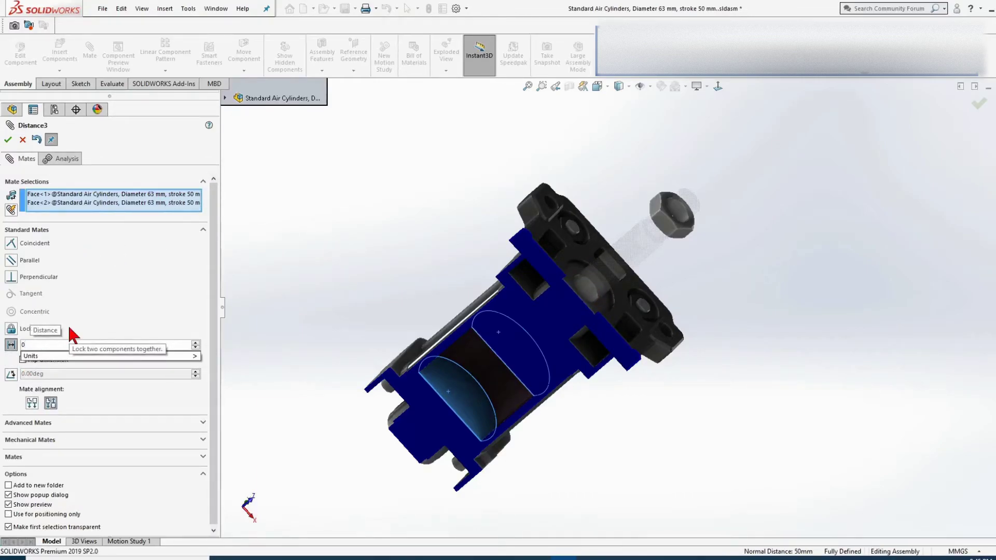
{"action": "key", "text": "Return"}
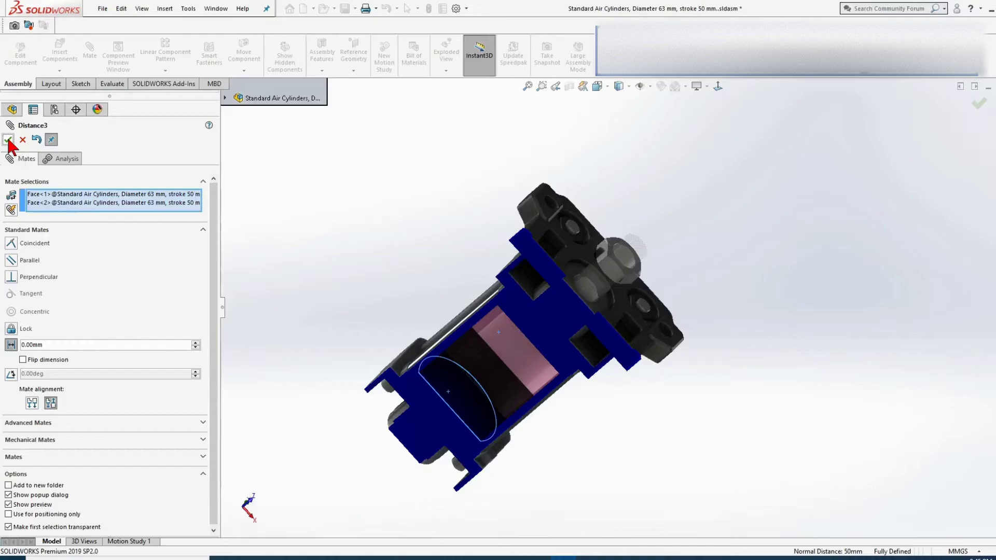
{"action": "left_click", "coordinate": [8, 140]}
{"action": "left_click", "coordinate": [9, 140]}
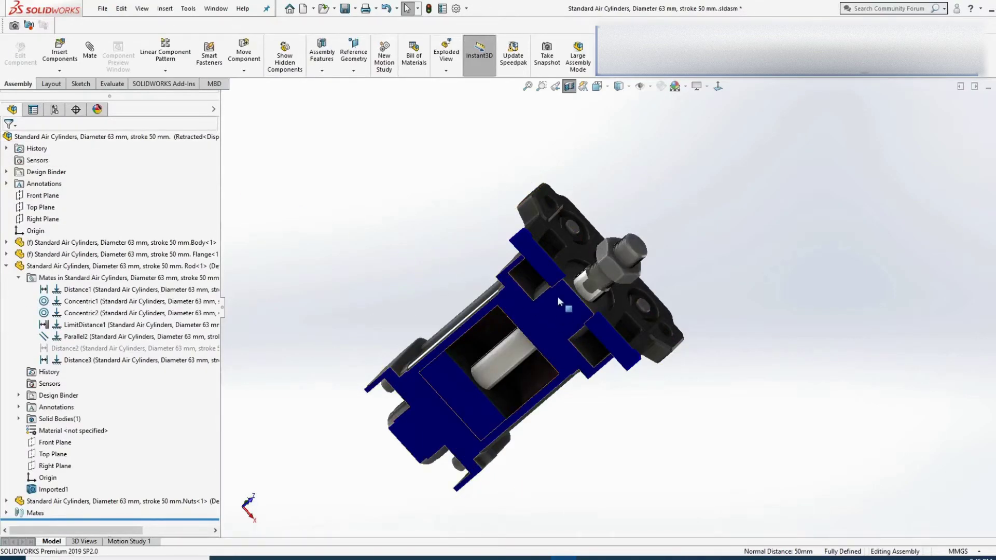
{"action": "left_click", "coordinate": [572, 85]}
{"action": "middle_click_drag", "start_coordinate": [654, 372], "coordinate": [674, 312]}
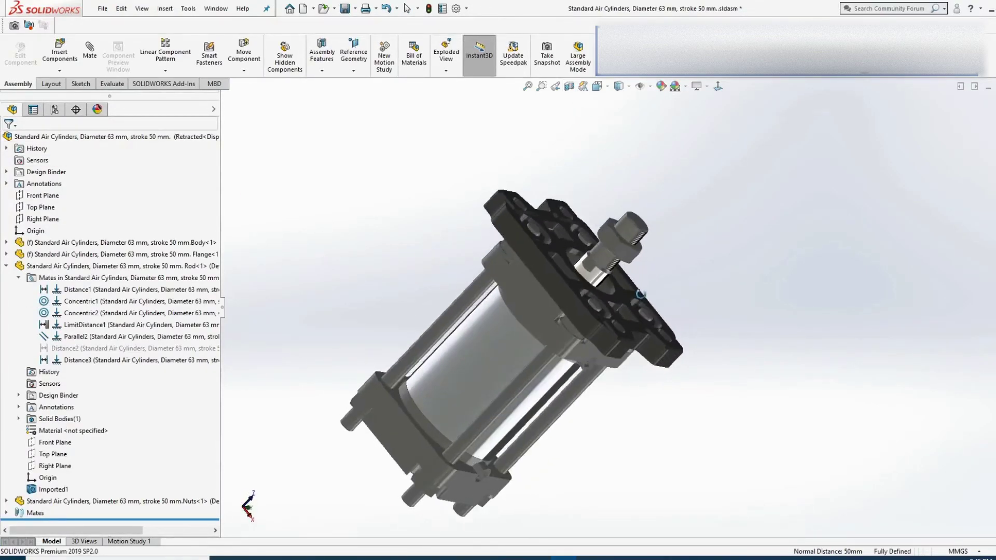
Step: Preview the Extended and Retracted configurations, then activate Flexible and nudge the rod
{"action": "left_click", "coordinate": [55, 110]}
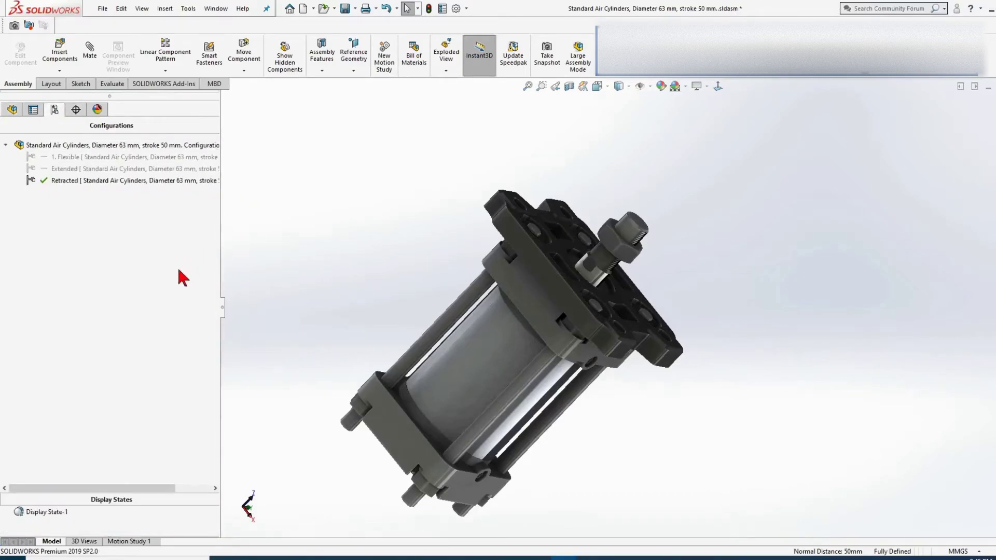
{"action": "double_click", "coordinate": [101, 169]}
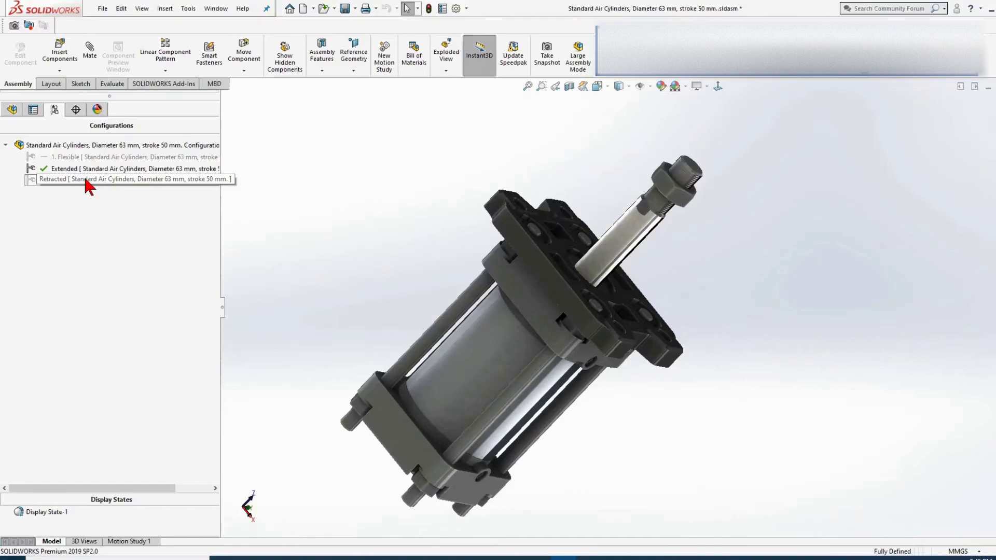
{"action": "double_click", "coordinate": [85, 178]}
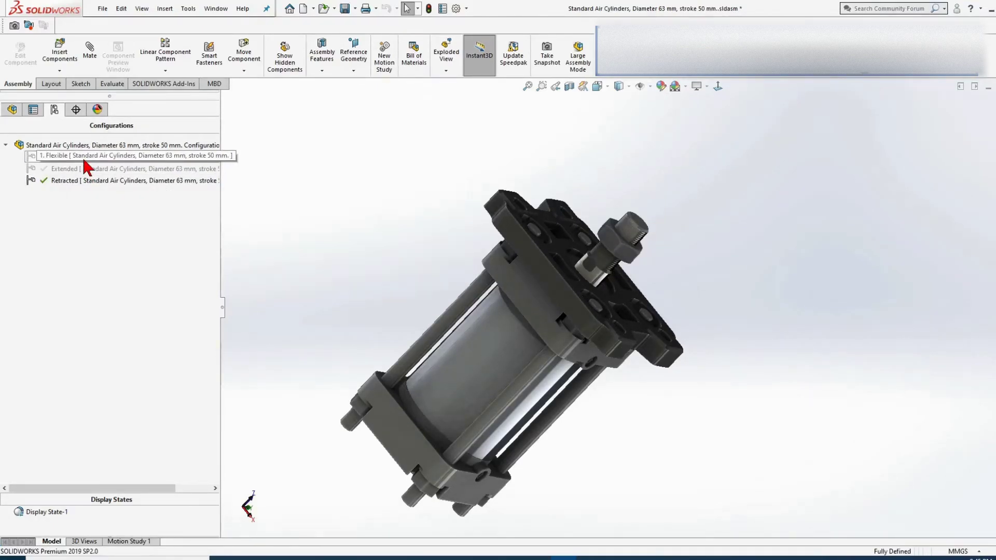
{"action": "double_click", "coordinate": [84, 157]}
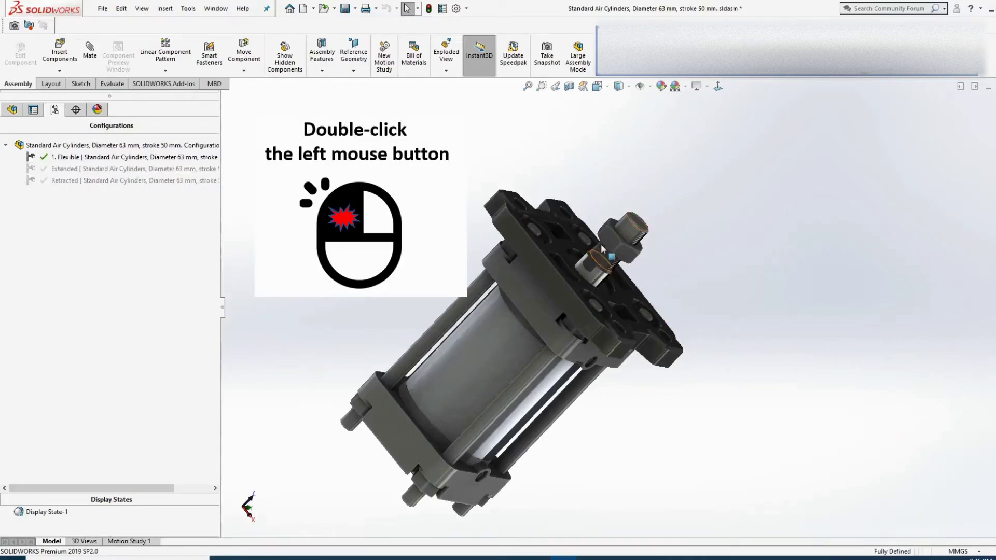
{"action": "mouse_move", "coordinate": [622, 231]}
{"action": "left_mouse_down"}
{"action": "mouse_move", "coordinate": [678, 172]}
{"action": "mouse_move", "coordinate": [623, 225]}
{"action": "left_mouse_up"}
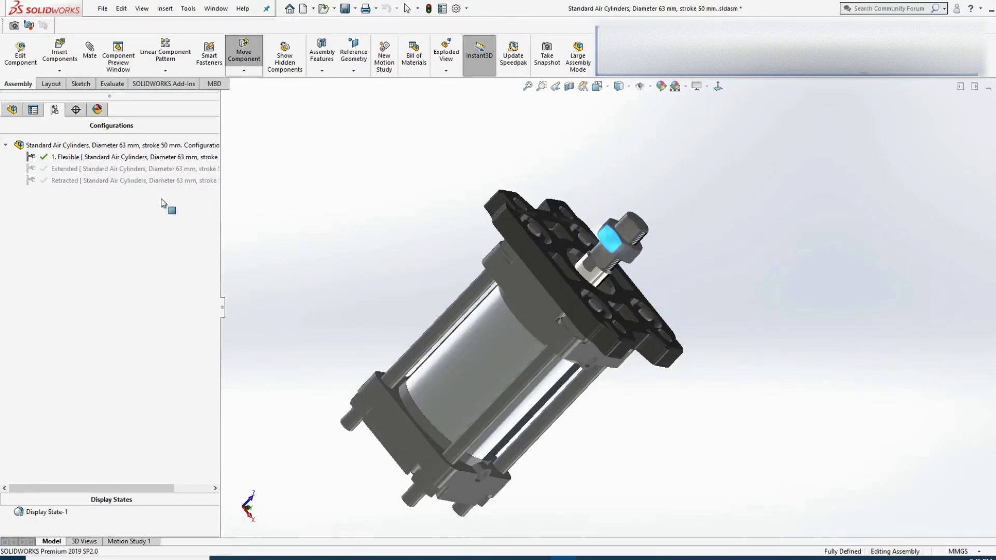
Step: Cycle Retracted and Extended again, then return to Flexible and pull the rod outward
{"action": "double_click", "coordinate": [121, 181]}
{"action": "double_click", "coordinate": [95, 169]}
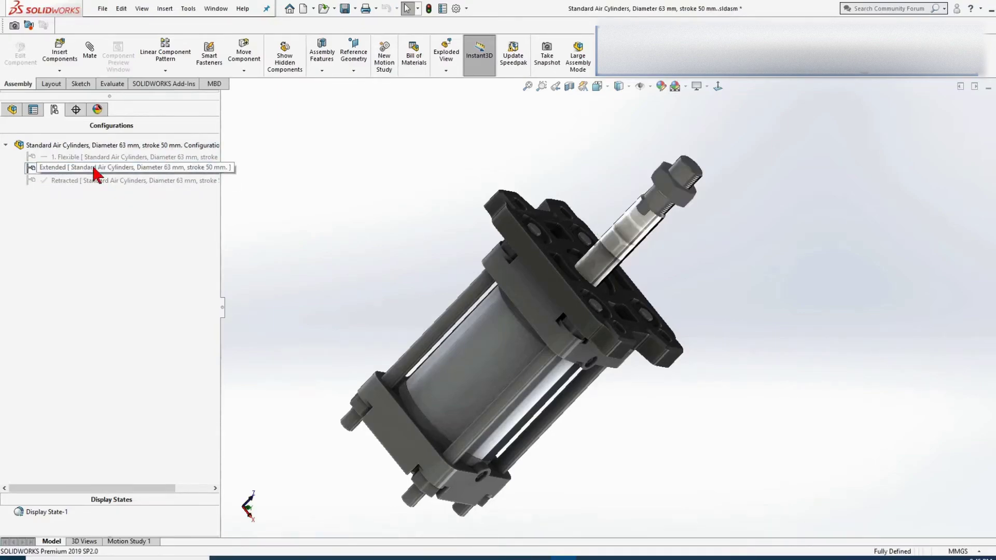
{"action": "double_click", "coordinate": [78, 180]}
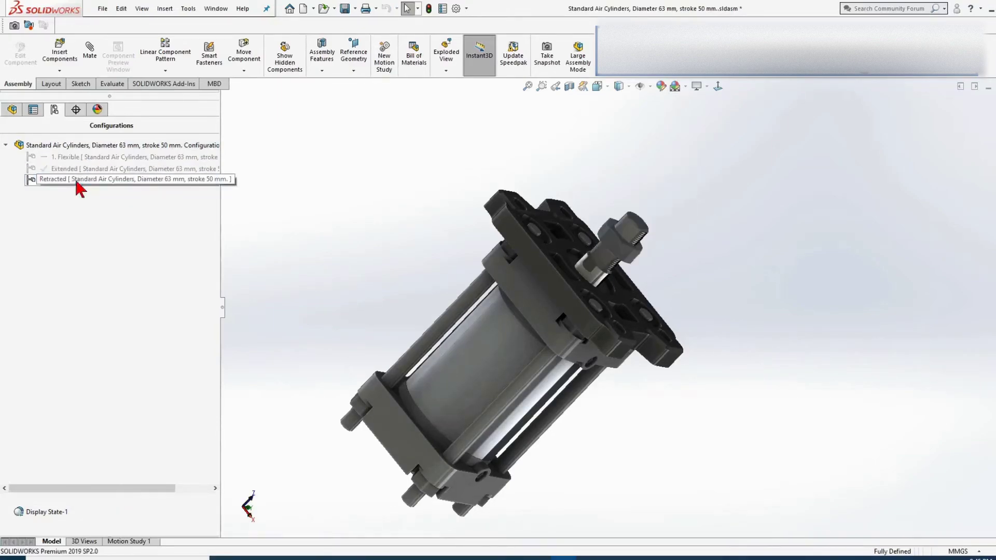
{"action": "double_click", "coordinate": [78, 156]}
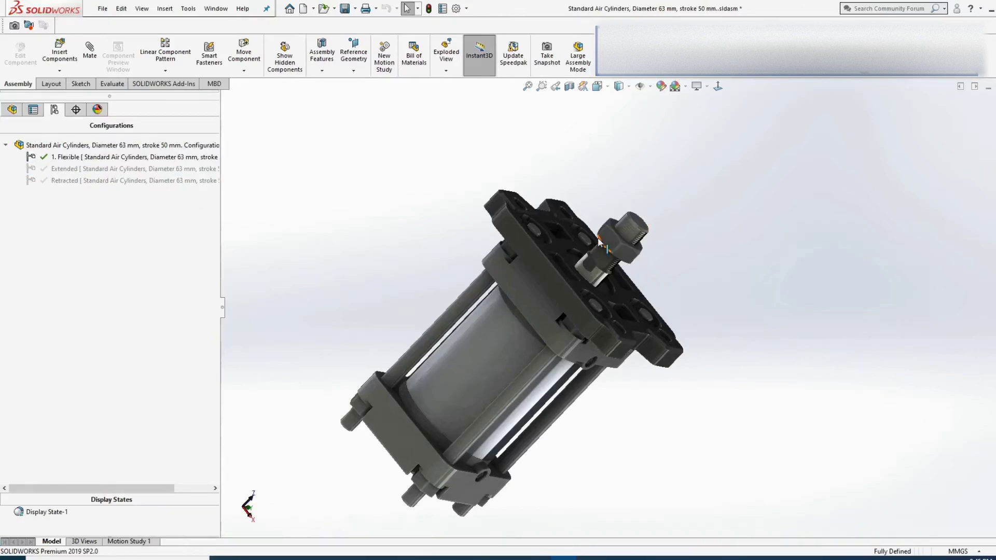
{"action": "left_click_drag", "start_coordinate": [604, 247], "coordinate": [674, 178]}
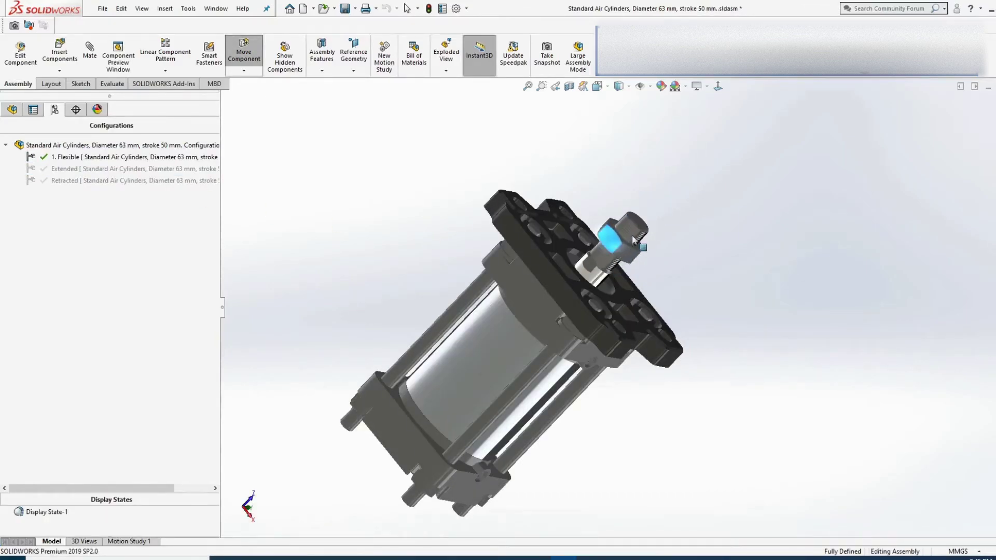
{"action": "left_click_drag", "start_coordinate": [631, 234], "coordinate": [666, 183]}
{"action": "key", "text": "Escape"}
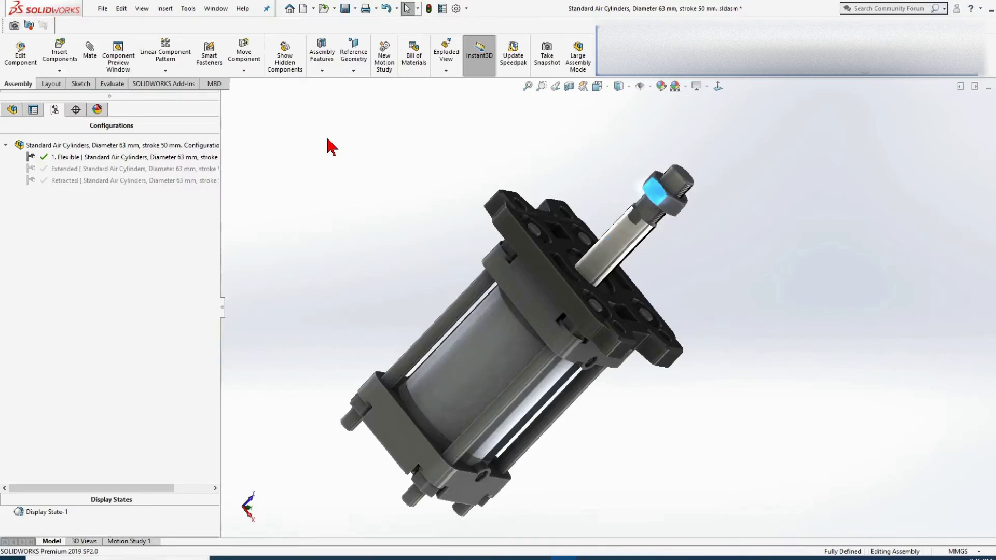
Step: Create a new assembly document
{"action": "left_click", "coordinate": [303, 9]}
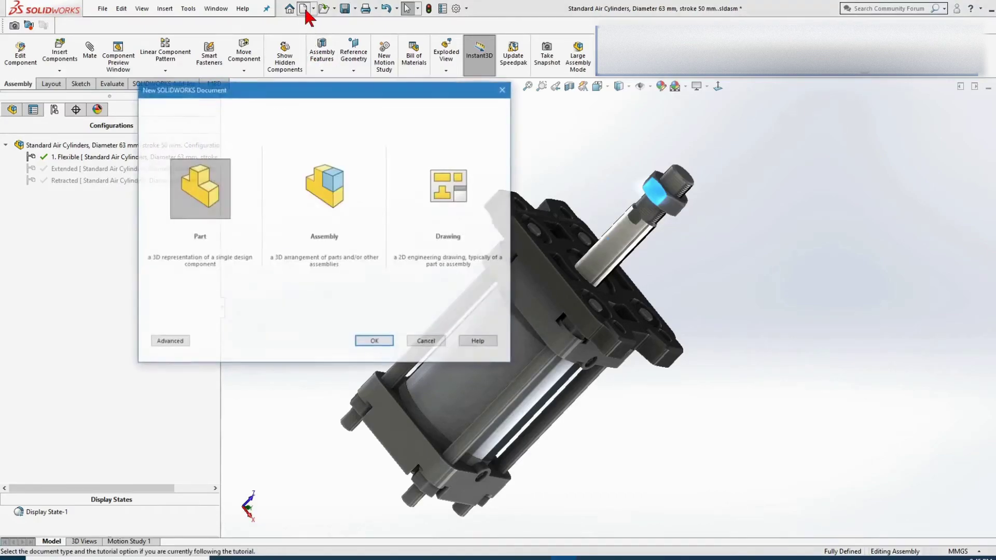
{"action": "left_click", "coordinate": [329, 203]}
{"action": "left_click", "coordinate": [372, 340]}
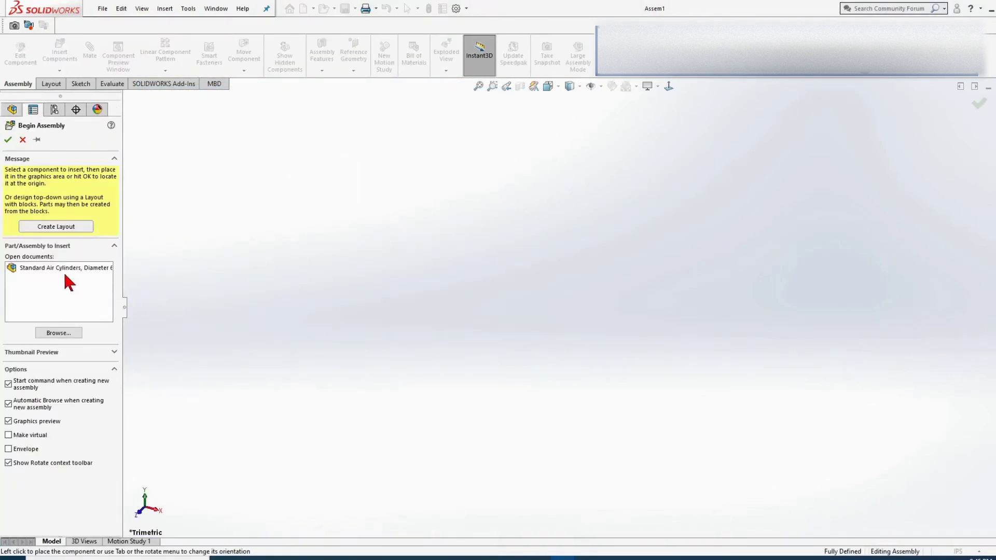
Step: Insert the open air cylinder into Assem1 and orbit to view it tilted
{"action": "left_click", "coordinate": [94, 268]}
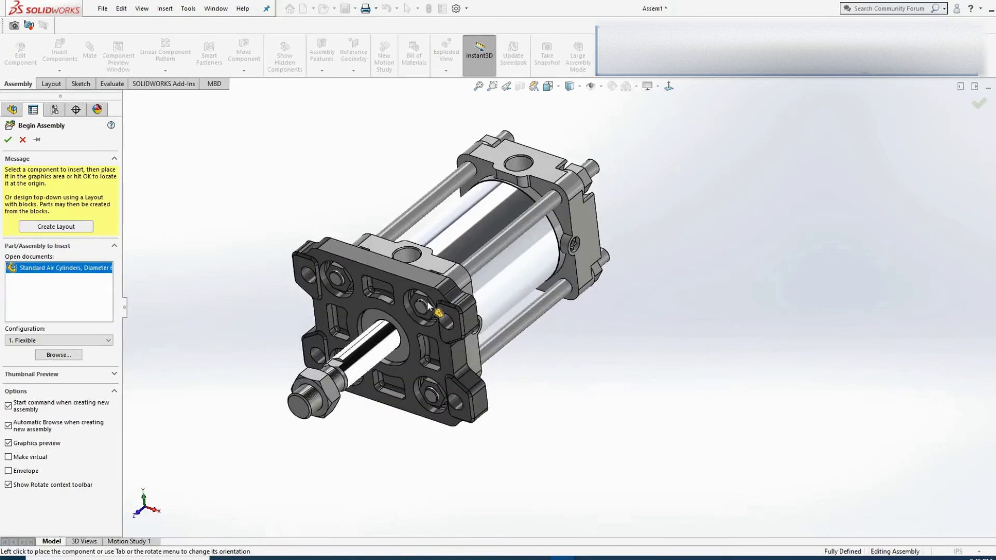
{"action": "left_click", "coordinate": [426, 310]}
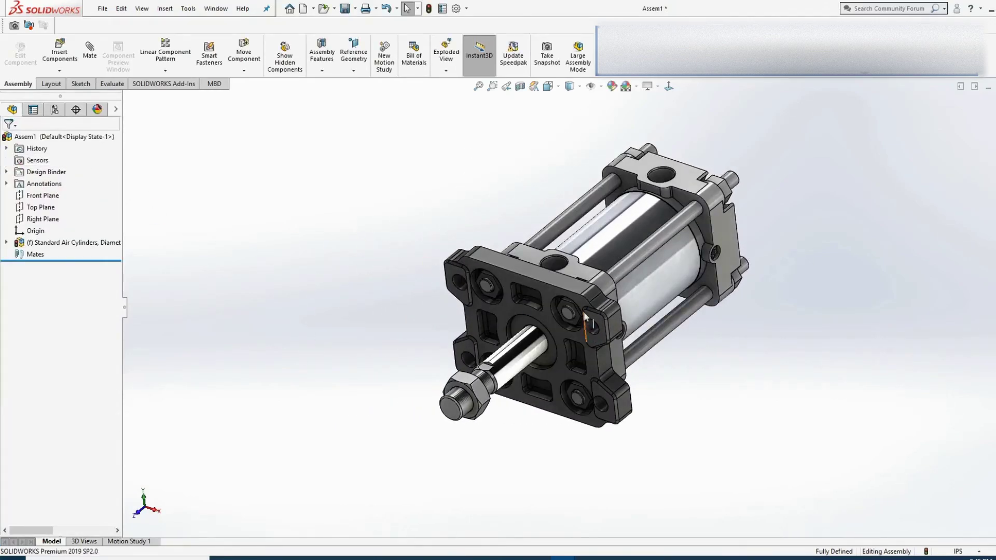
{"action": "mouse_move", "coordinate": [284, 367]}
{"action": "middle_mouse_down"}
{"action": "mouse_move", "coordinate": [317, 179]}
{"action": "mouse_move", "coordinate": [638, 333]}
{"action": "mouse_move", "coordinate": [476, 270]}
{"action": "mouse_move", "coordinate": [555, 252]}
{"action": "mouse_move", "coordinate": [514, 270]}
{"action": "middle_mouse_up"}
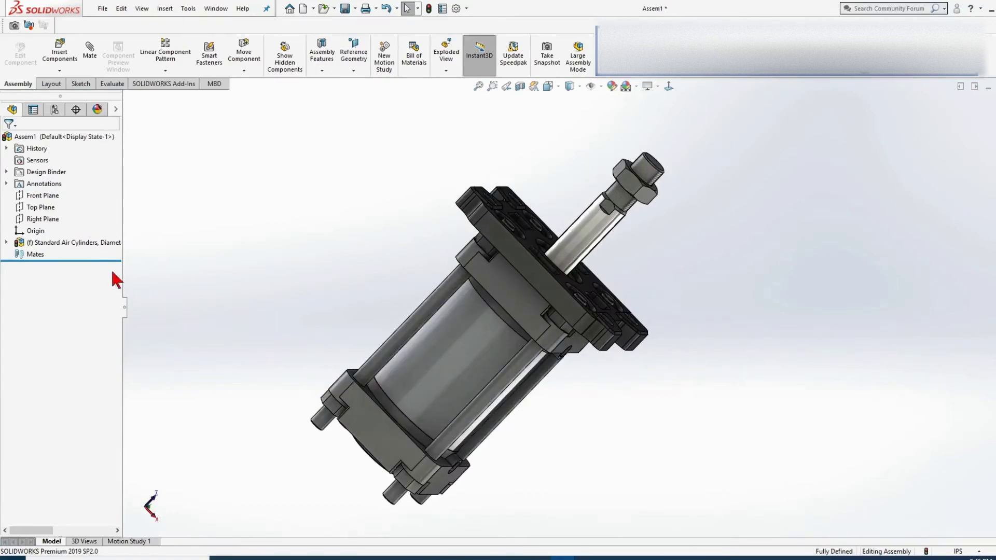
Step: Switch the cylinder component to its Retracted configuration
{"action": "left_click", "coordinate": [106, 239]}
{"action": "left_click", "coordinate": [262, 209]}
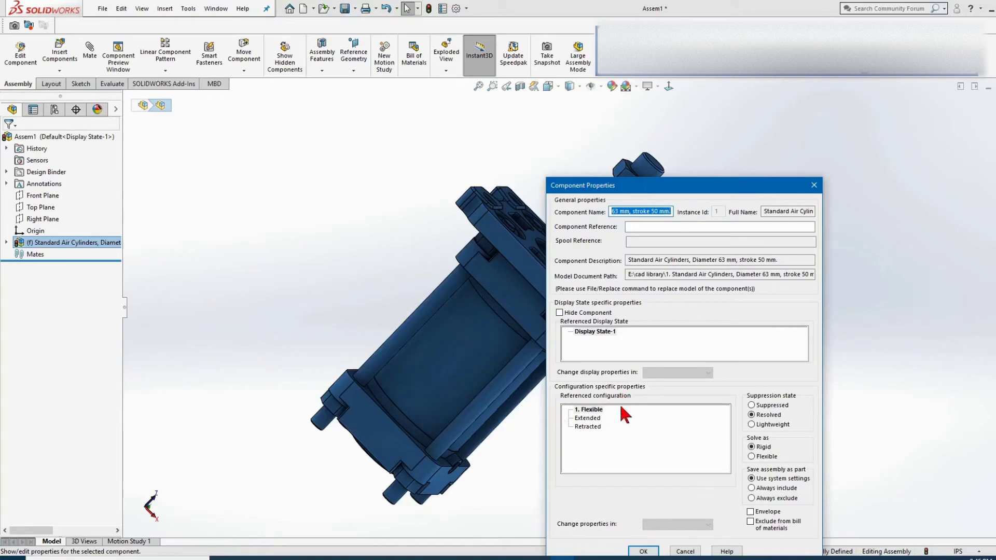
{"action": "left_click", "coordinate": [589, 424]}
{"action": "left_click", "coordinate": [642, 551]}
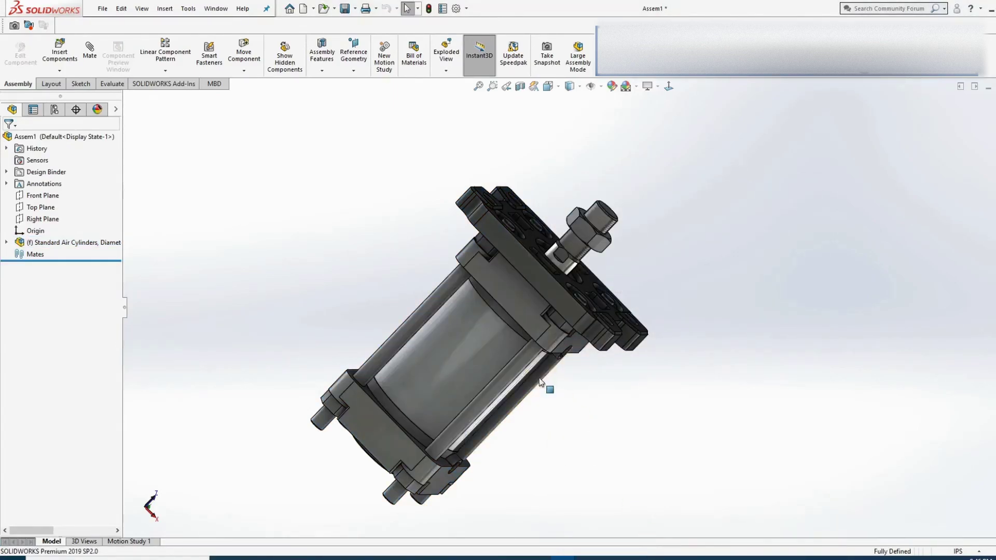
Step: Switch the cylinder component to its Extended configuration
{"action": "left_click", "coordinate": [103, 243]}
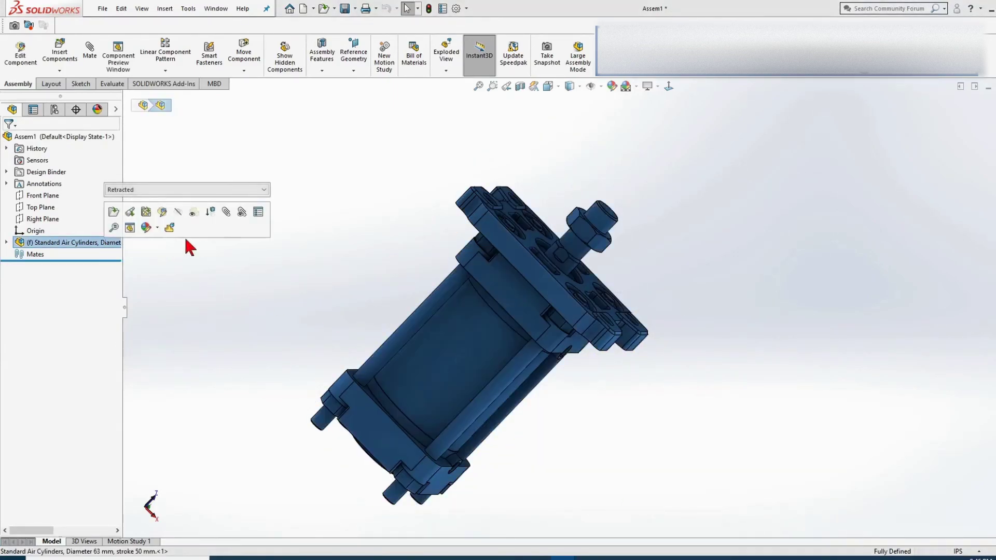
{"action": "left_click", "coordinate": [258, 211]}
{"action": "left_click", "coordinate": [590, 419]}
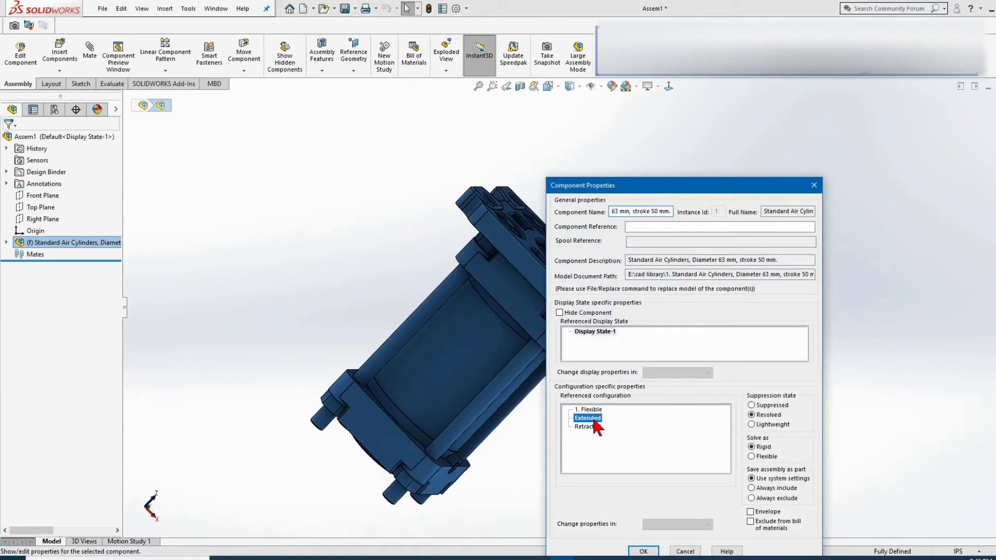
{"action": "left_click", "coordinate": [643, 551]}
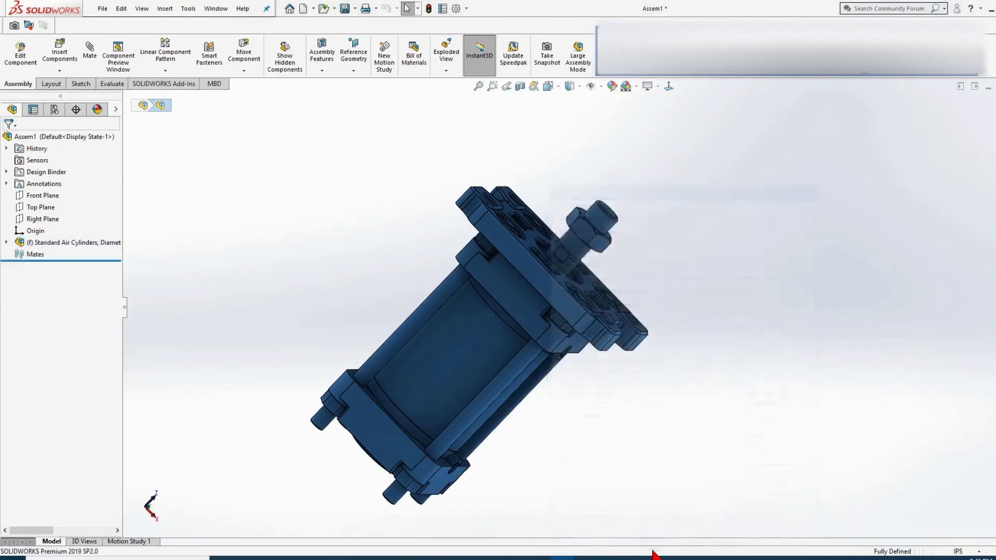
Step: Switch the cylinder component back to the 1. Flexible configuration
{"action": "right_click", "coordinate": [84, 247]}
{"action": "left_click", "coordinate": [234, 181]}
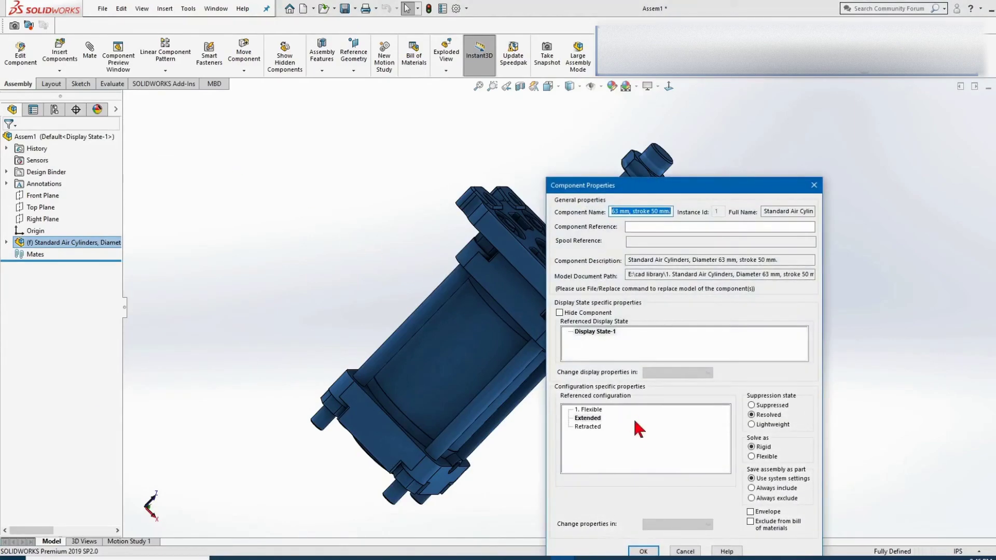
{"action": "left_click", "coordinate": [592, 410]}
{"action": "left_click", "coordinate": [643, 551]}
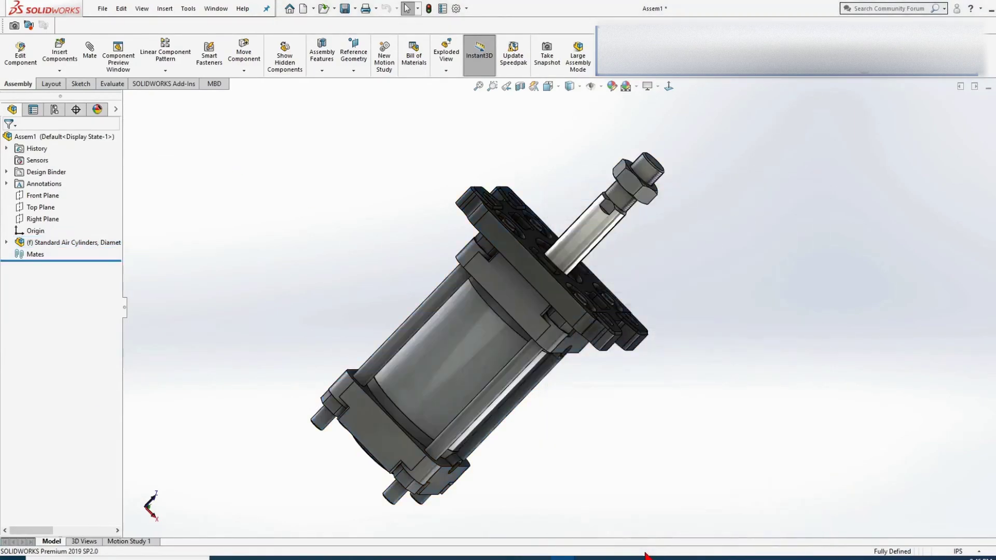
{"action": "left_click_drag", "start_coordinate": [589, 224], "coordinate": [583, 249]}
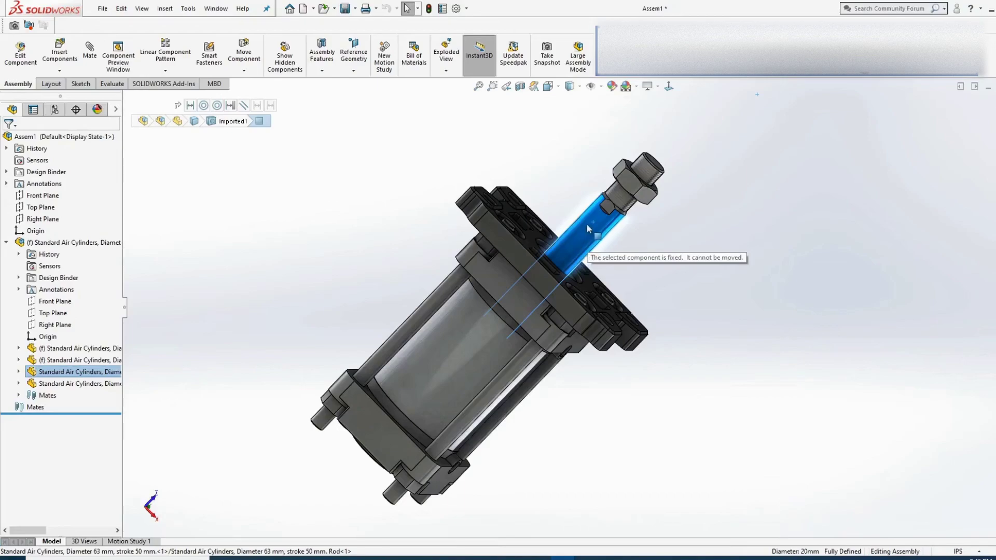
Step: Solve the cylinder subassembly as flexible on 1. Flexible, then slide its rod in and out
{"action": "left_click", "coordinate": [102, 242]}
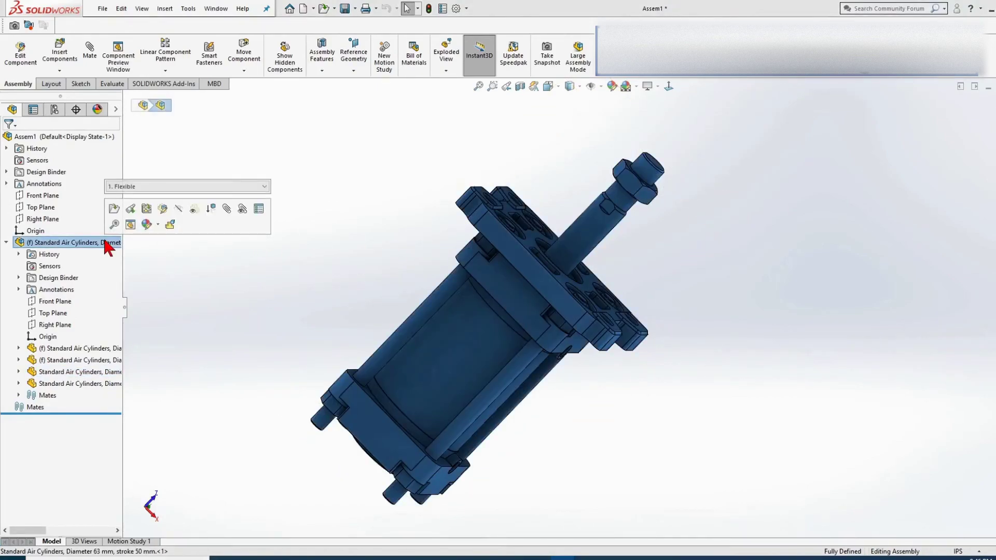
{"action": "left_click", "coordinate": [172, 224]}
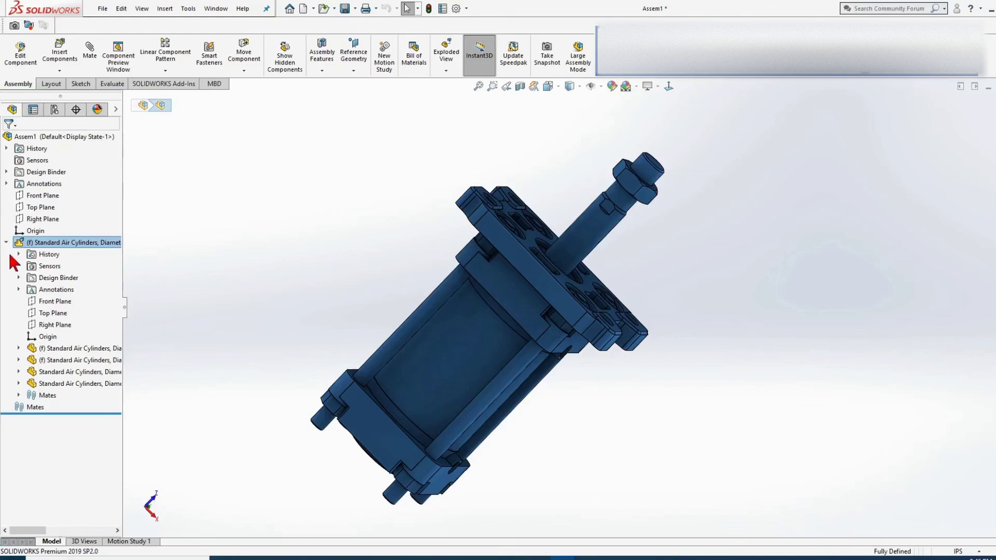
{"action": "right_click", "coordinate": [94, 244]}
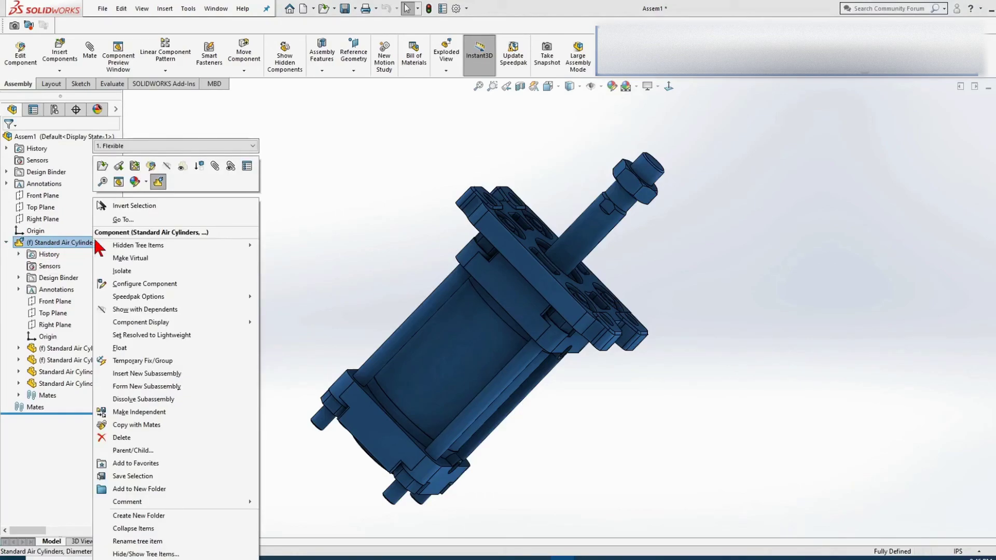
{"action": "left_click", "coordinate": [250, 165]}
{"action": "left_click", "coordinate": [593, 418]}
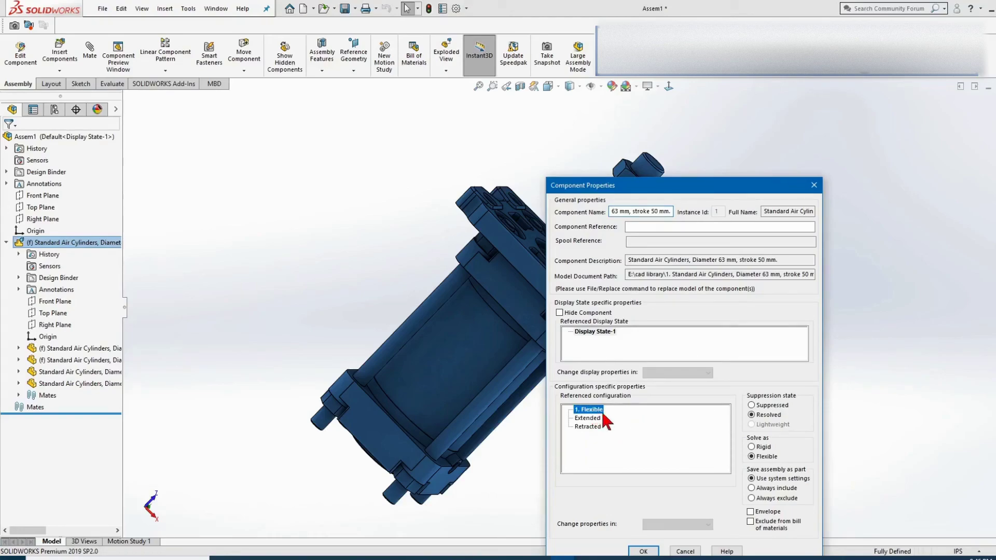
{"action": "left_click", "coordinate": [642, 551]}
{"action": "left_click_drag", "start_coordinate": [607, 234], "coordinate": [615, 201]}
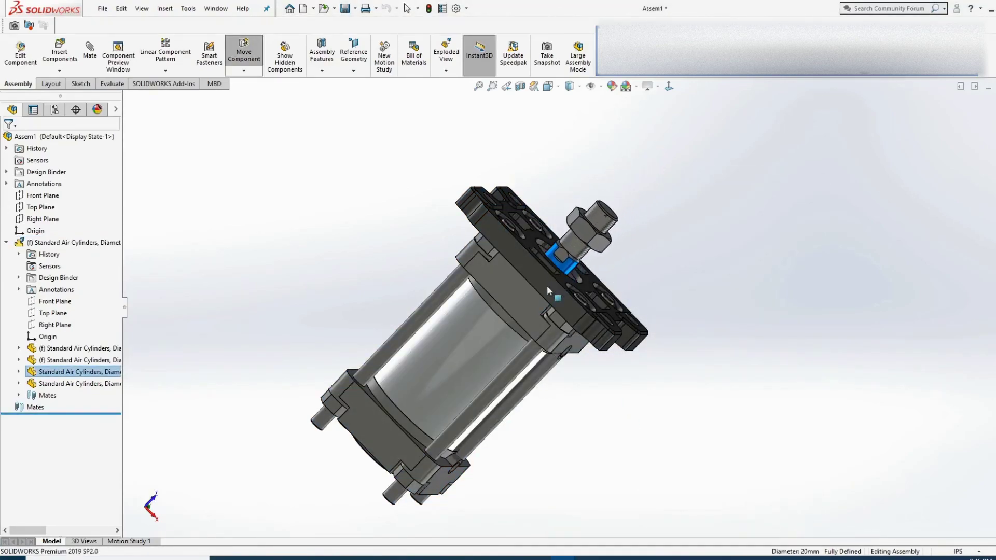
{"action": "left_click_drag", "start_coordinate": [628, 190], "coordinate": [603, 198]}
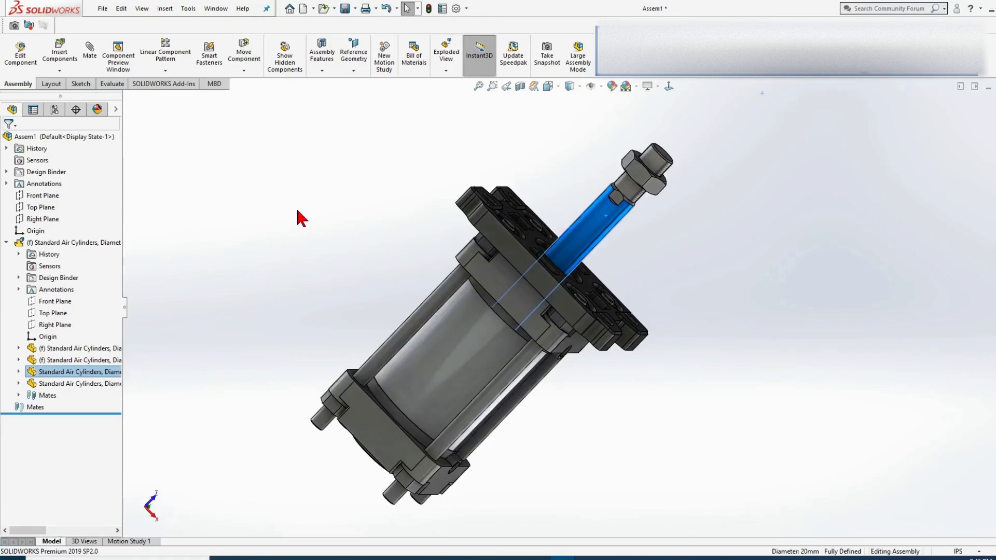